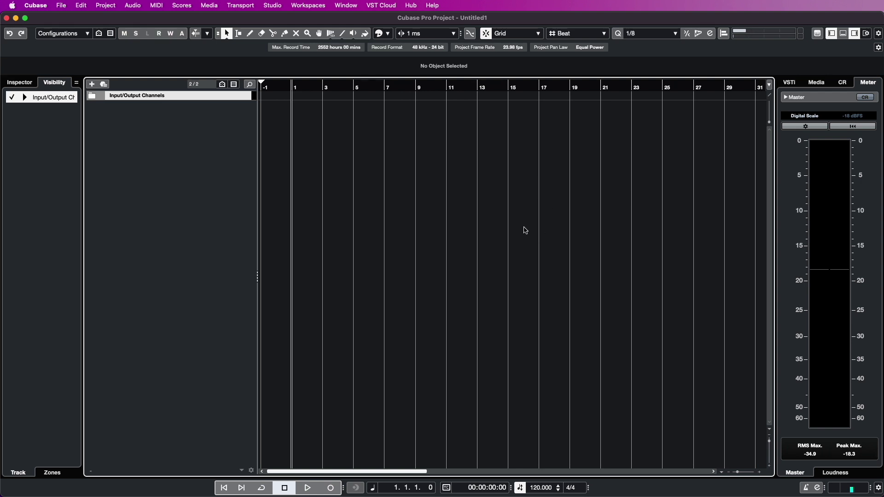
Hide the Left and Right Zones to widen the arrangement
key(g)
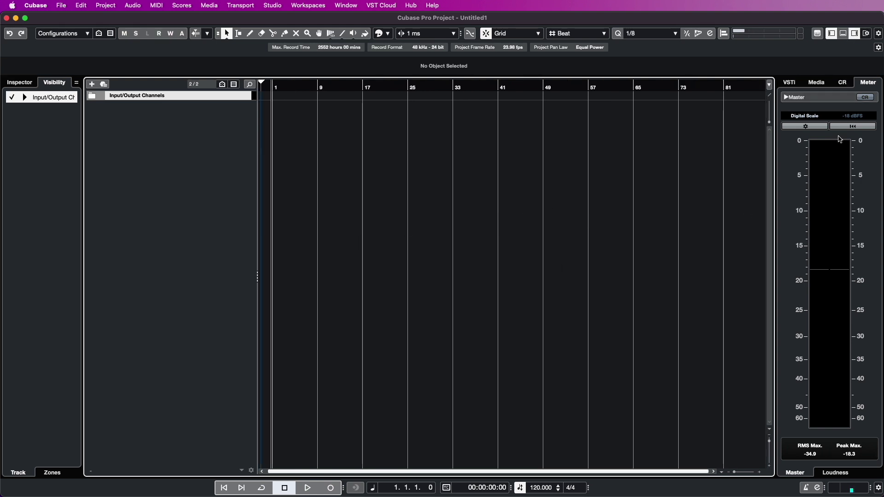
click(832, 33)
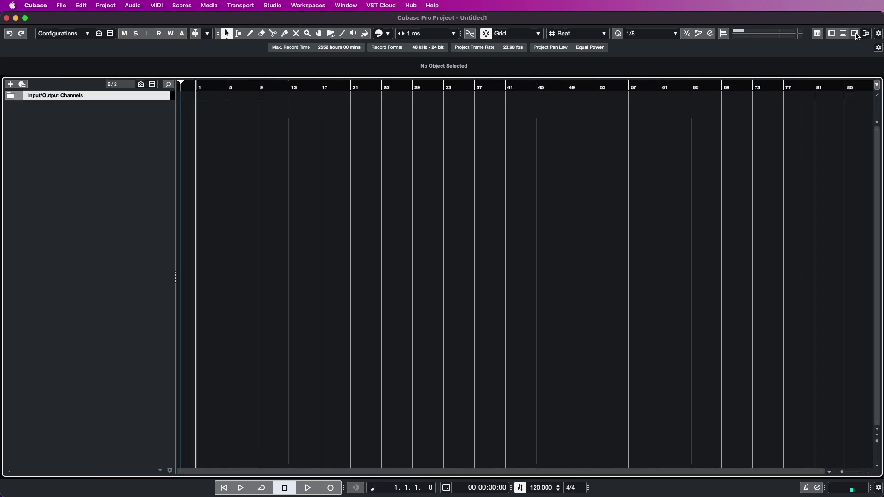
click(854, 33)
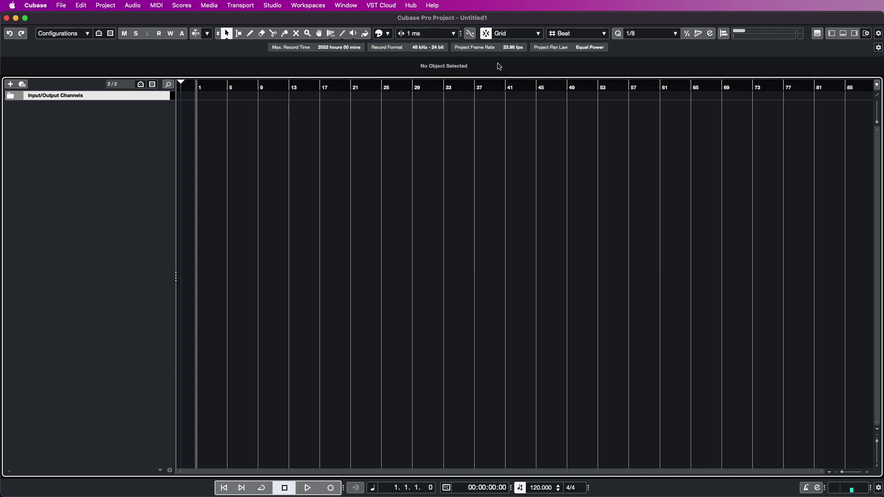
Set the Project Setup duration to 30 minutes and zoom out to view the timeline
click(112, 7)
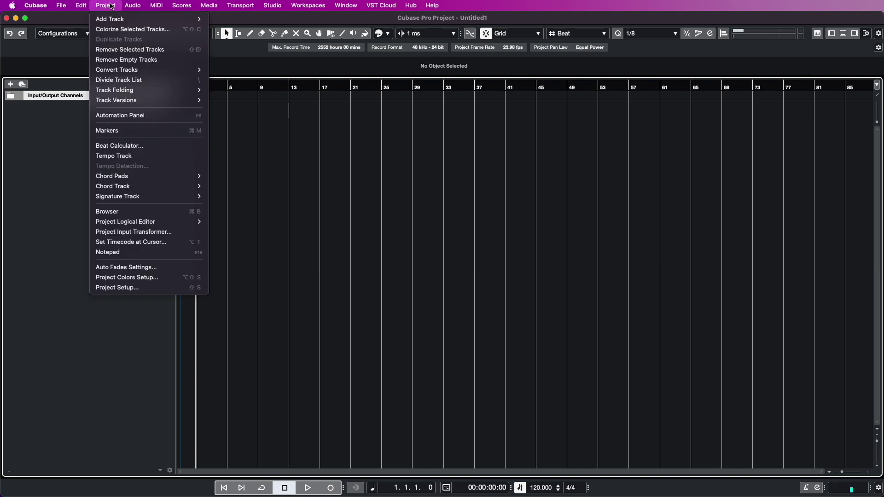
click(115, 287)
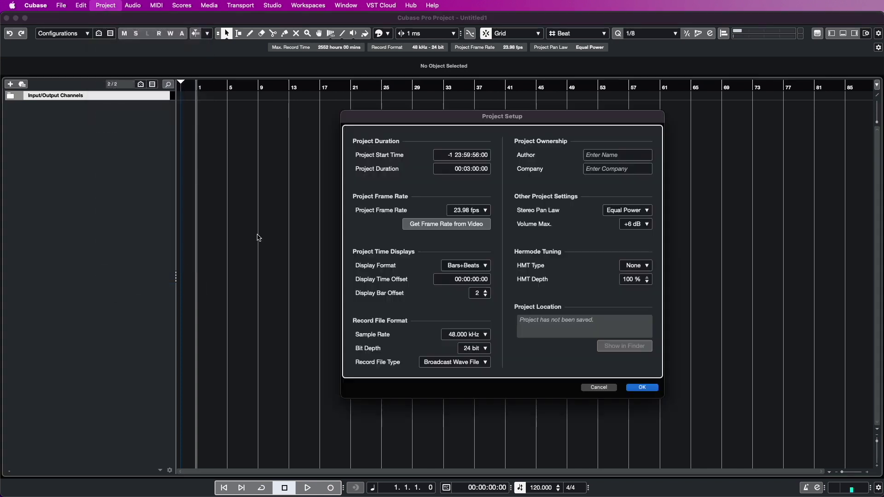
click(467, 169)
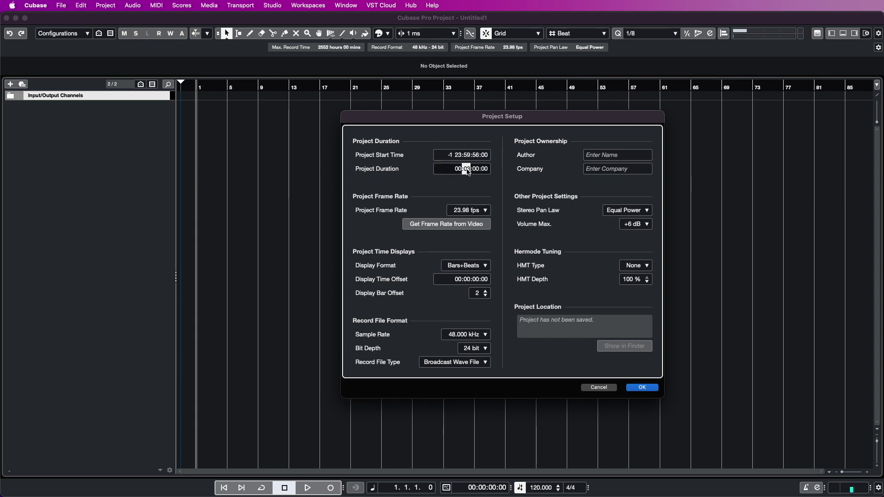
text(30)
click(635, 390)
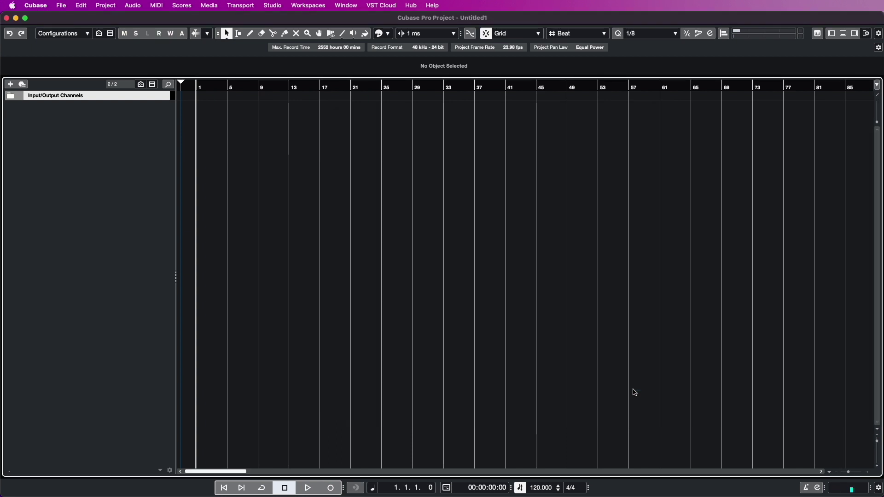
key(shift+f)
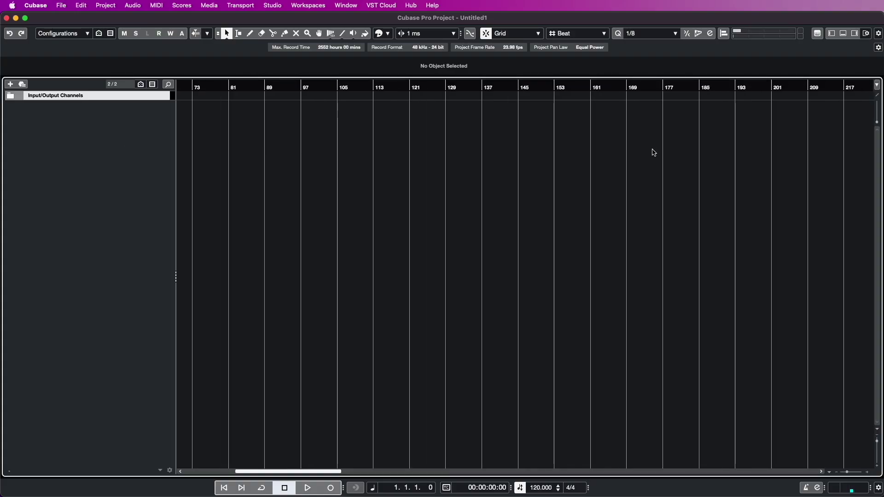
scroll(654, 152, left, 10)
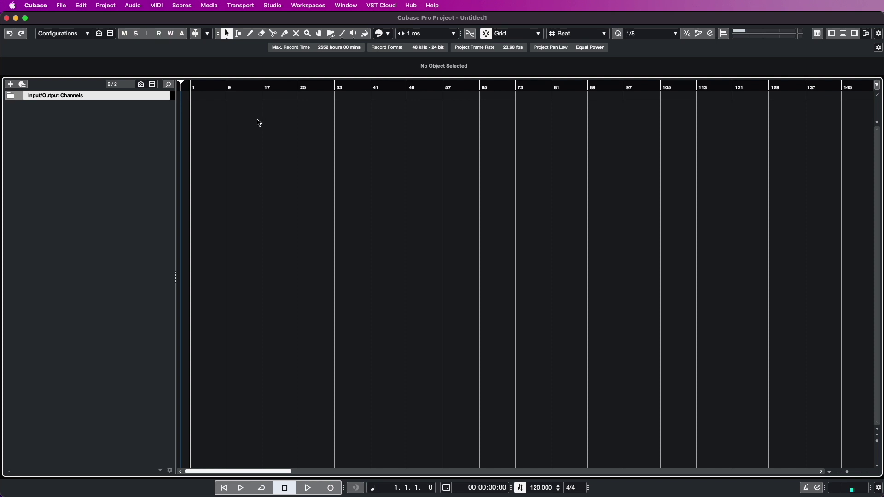
key(g)
key(g)
key(g)
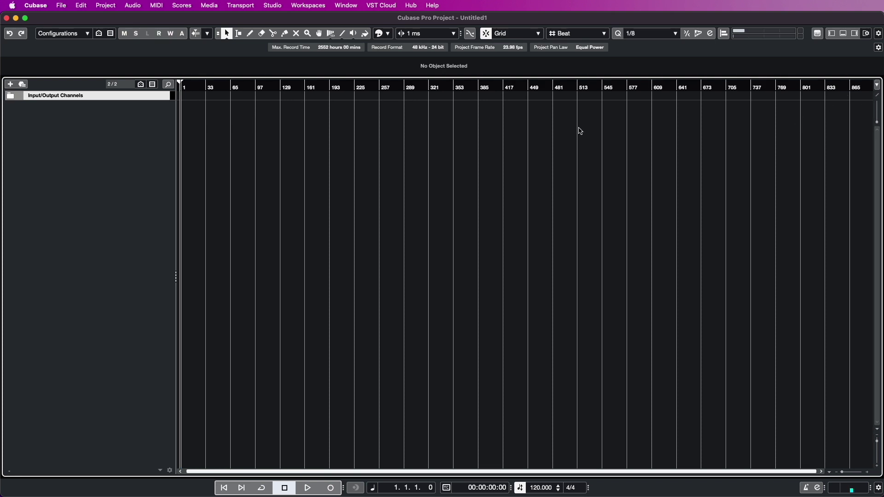
key(h)
key(h)
key(h)
key(h)
key(h)
key(h)
key(g)
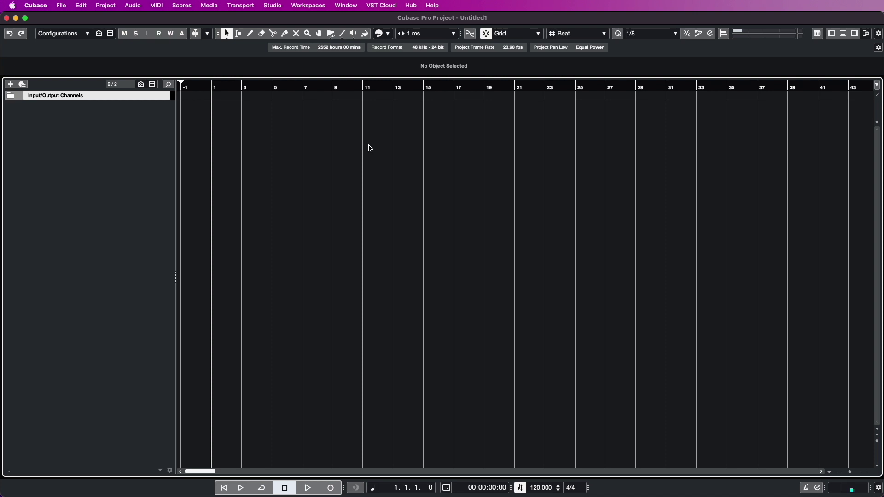
Select the Draw tool and add an Omnisphere instrument track, closing its plugin window
right_click(230, 115)
click(252, 113)
right_click(168, 121)
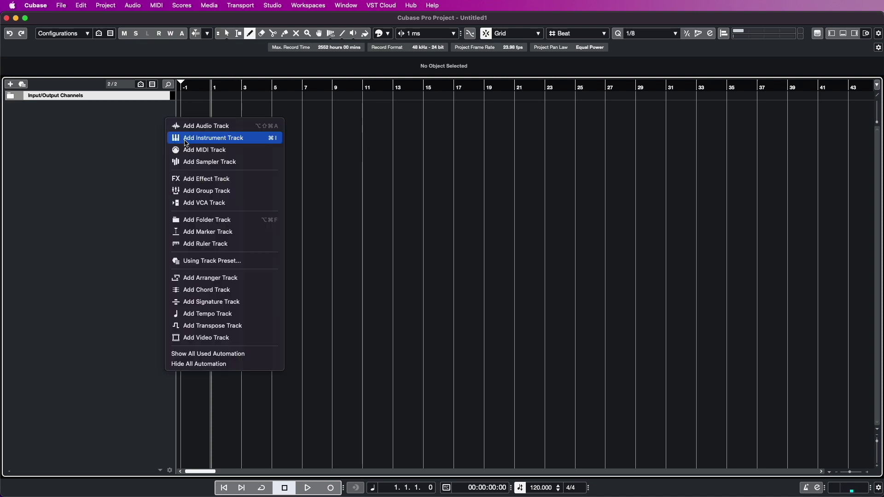
key(Escape)
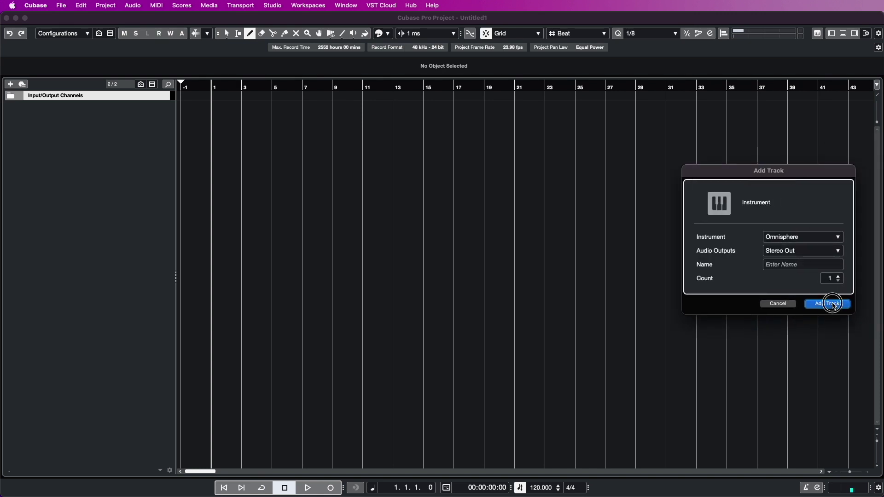
key(Return)
drag(594, 61, 347, 98)
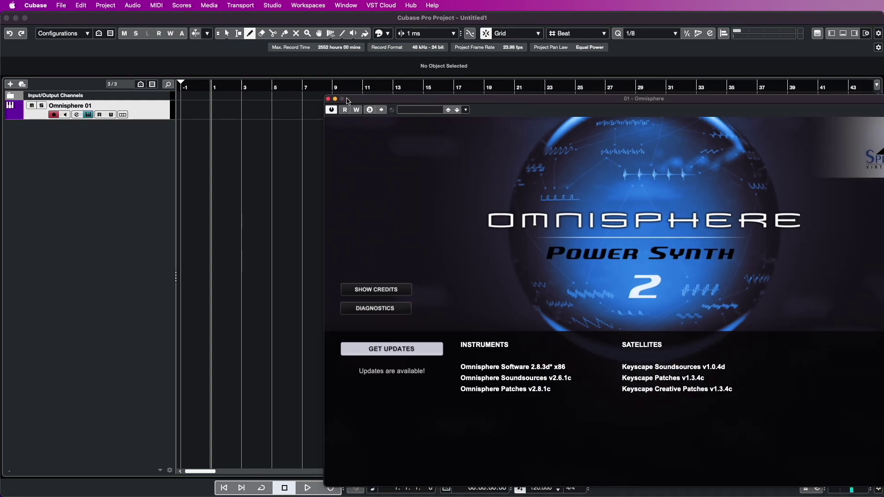
click(326, 95)
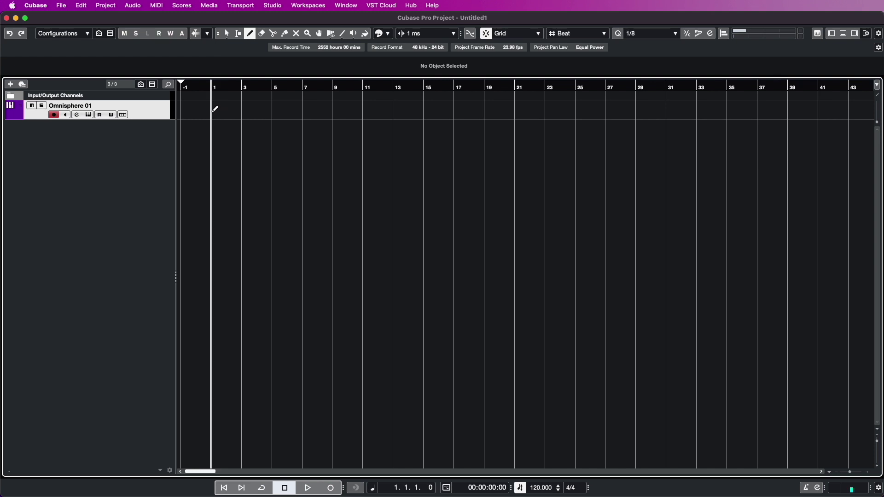
Draw MIDI parts at bars 1–22 and about 90–222, then switch back to Object Selection
mouse_move(213, 108)
mouse_down()
mouse_move(494, 92)
mouse_move(536, 108)
mouse_up()
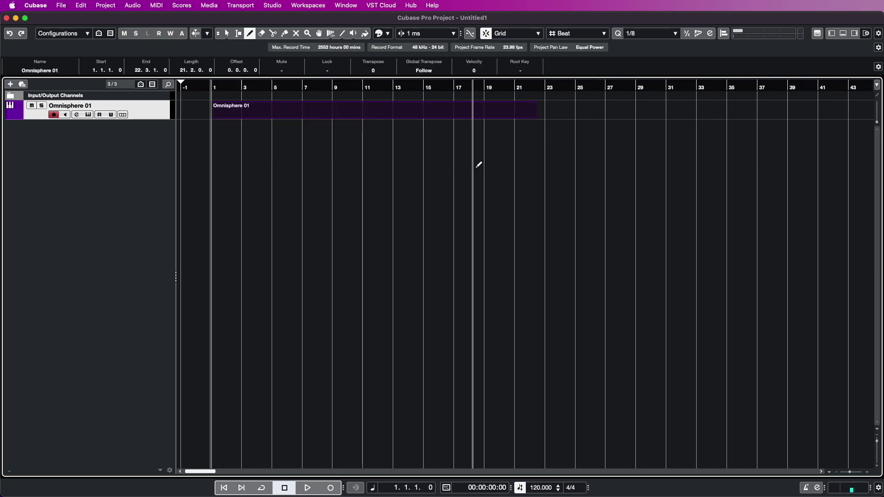
key(shift+f)
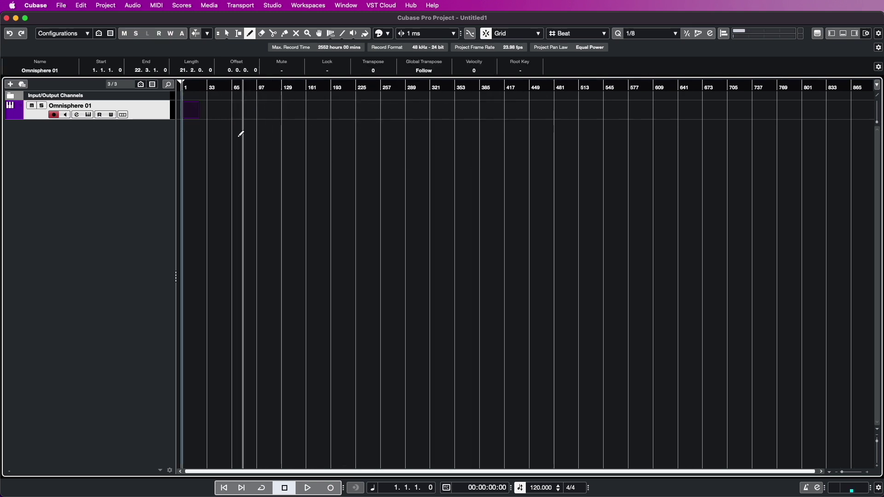
drag(253, 108, 519, 104)
scroll(442, 122, up, 3)
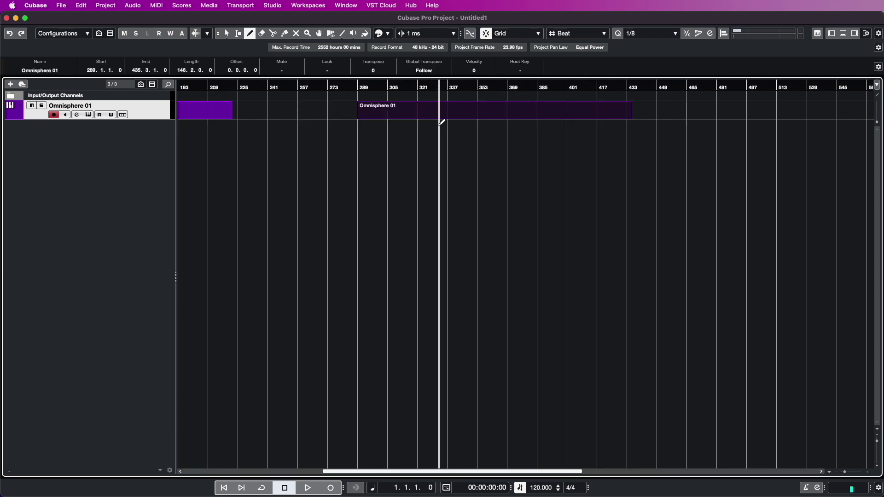
scroll(442, 122, left, 5)
scroll(441, 122, down, 3)
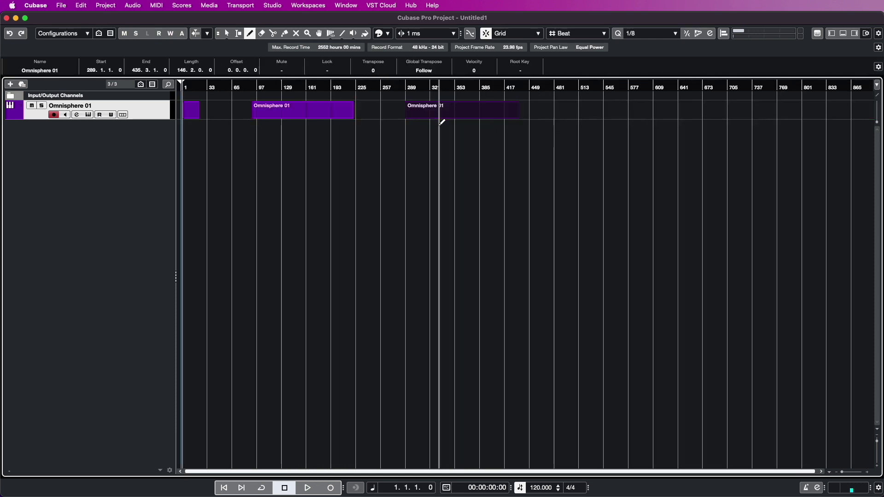
right_click(442, 115)
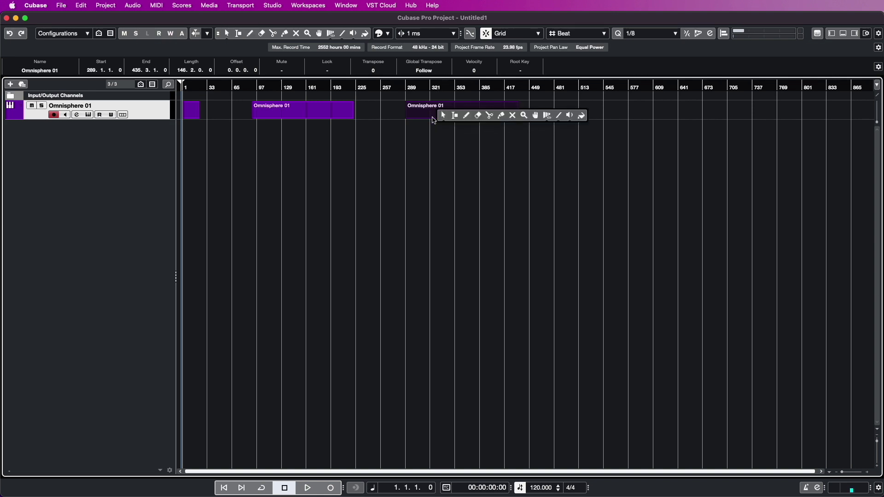
click(441, 114)
Delete the extra MIDI part at bar 289
key(Delete)
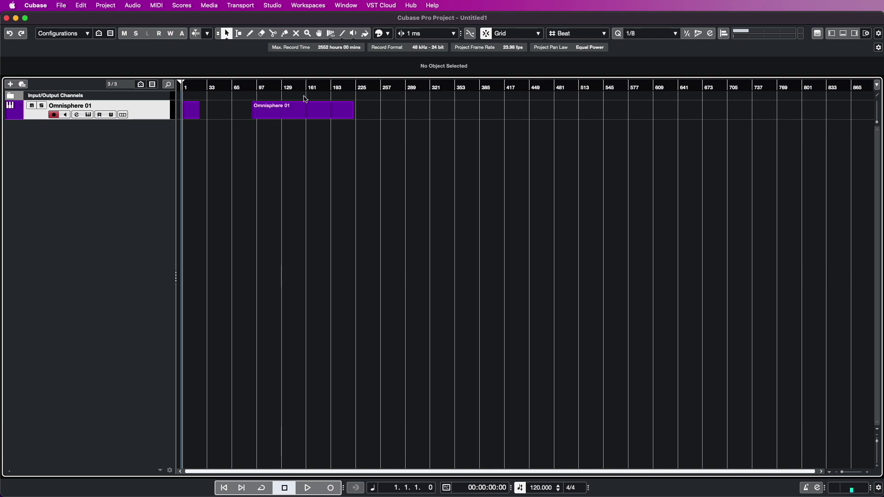
key(h)
key(h)
key(h)
key(h)
key(h)
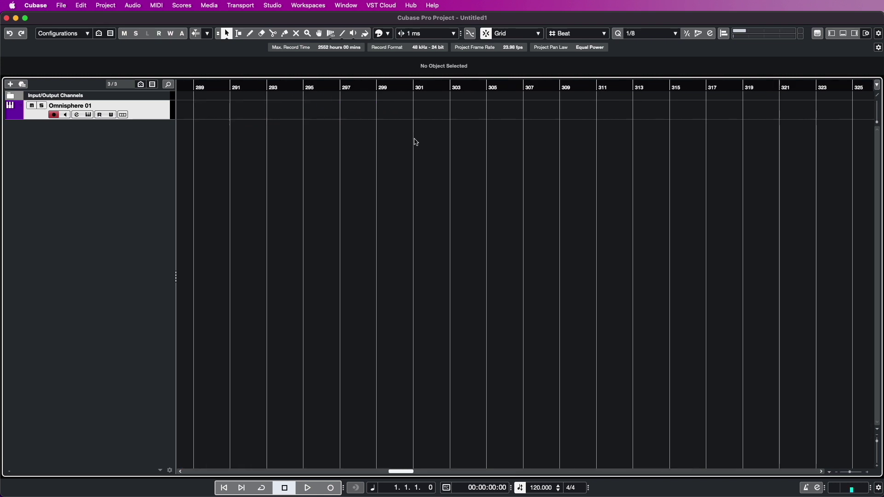
key(g)
key(g)
key(g)
key(g)
key(g)
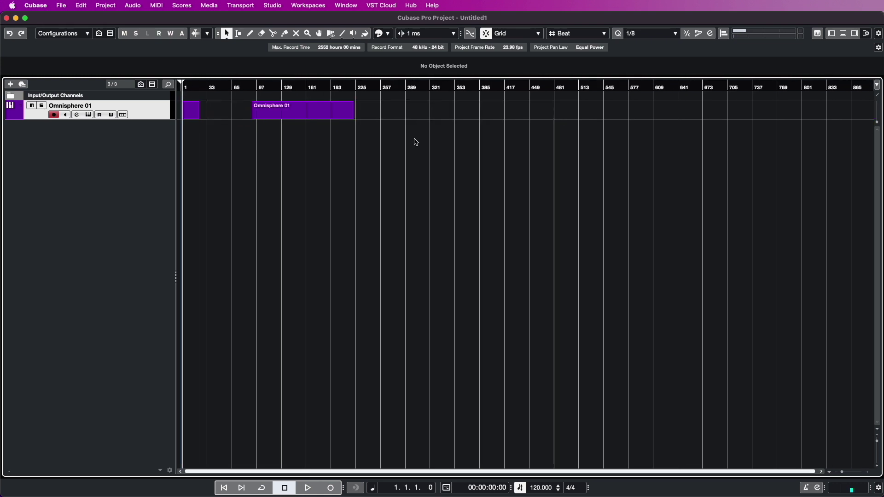
Move the project cursor to bar 92 on the ruler
click(254, 86)
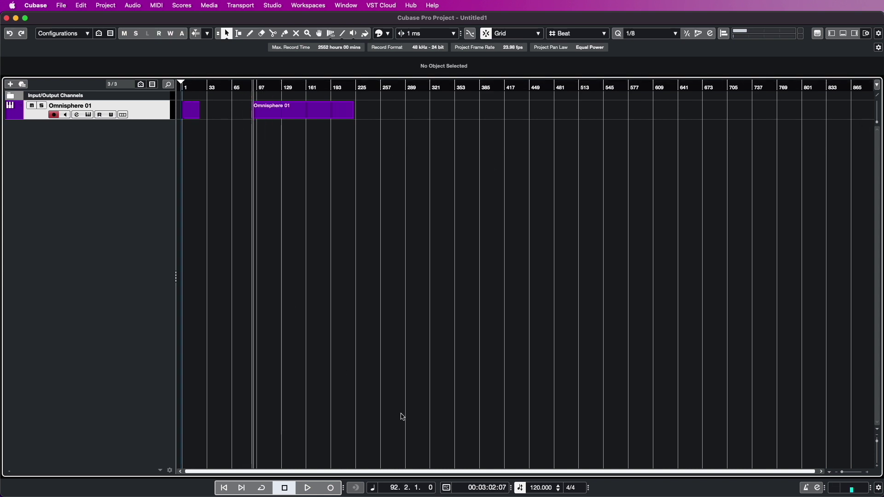
mouse_move(402, 473)
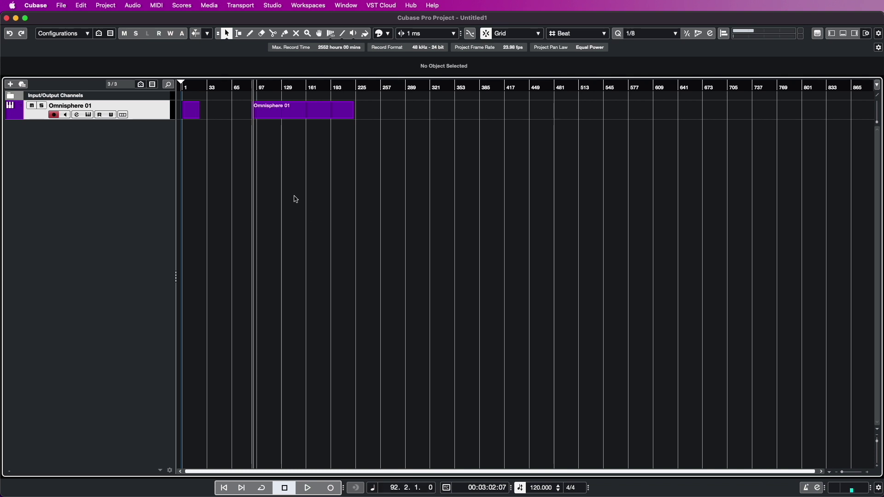
scroll(270, 167, up, 5)
scroll(271, 167, down, 2)
scroll(270, 167, up, 2)
scroll(310, 166, left, 10)
scroll(479, 151, down, 6)
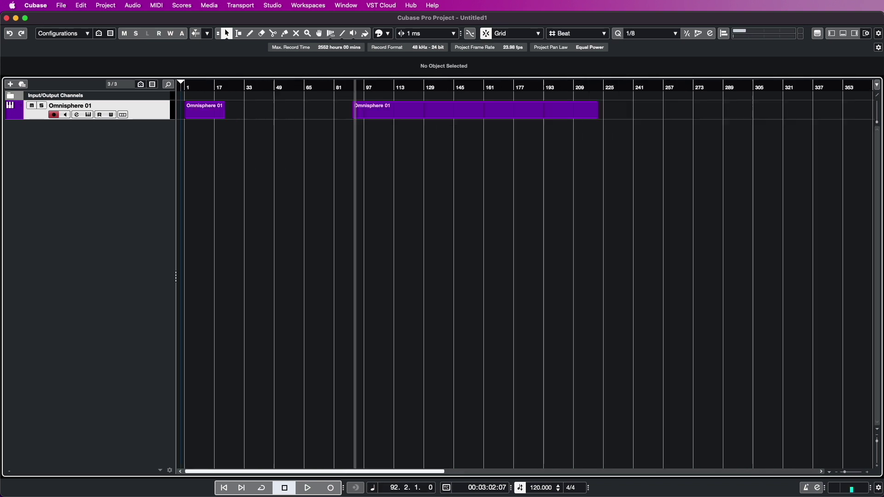
Shorten the Project Setup duration minutes so the timeline covers about 88 bars
click(106, 6)
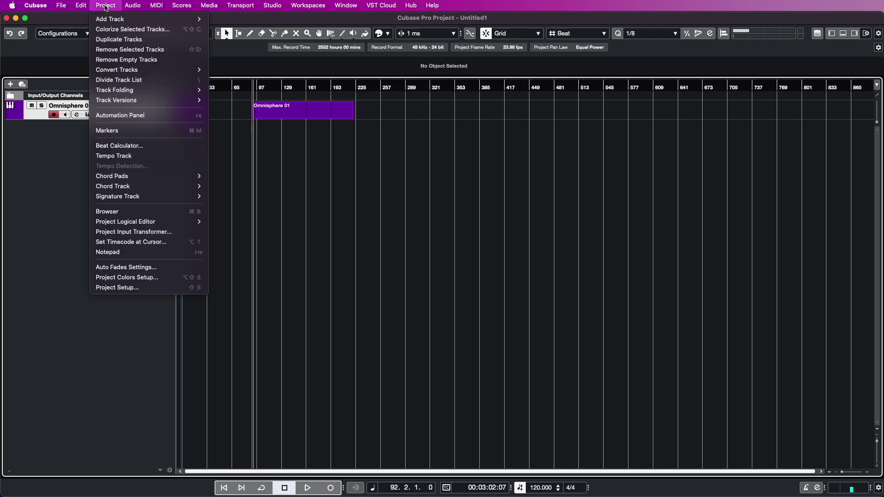
click(129, 292)
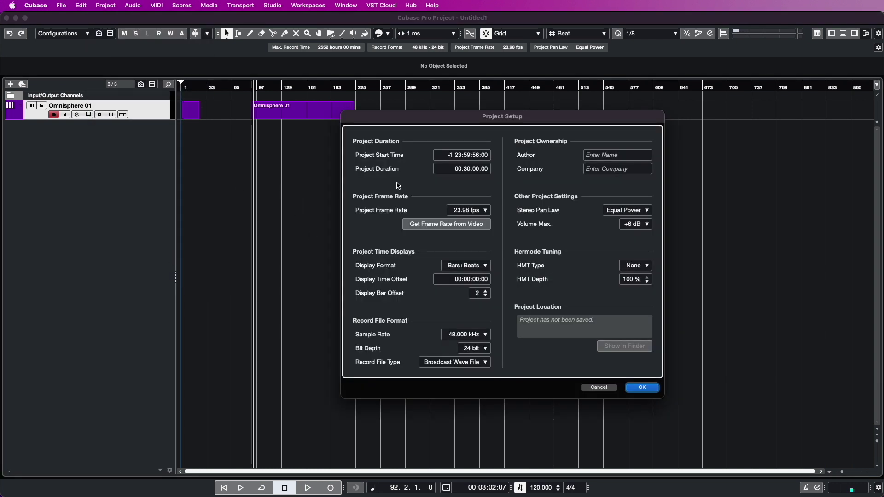
click(466, 169)
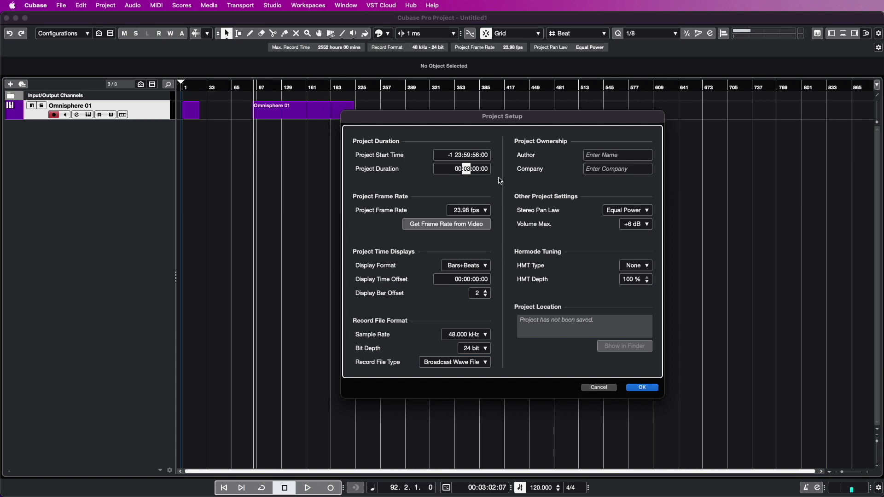
click(644, 387)
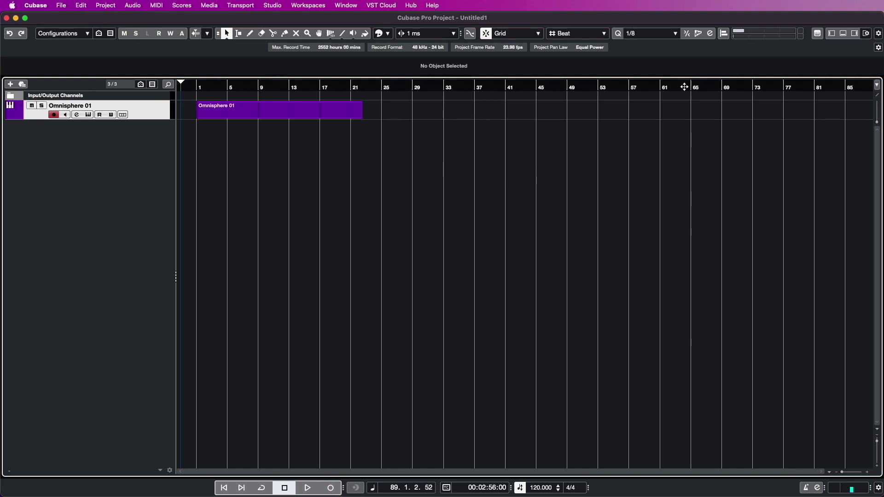
Put the cursor at bar 88 and switch the primary time display from Timecode to Bars+Beats
click(847, 85)
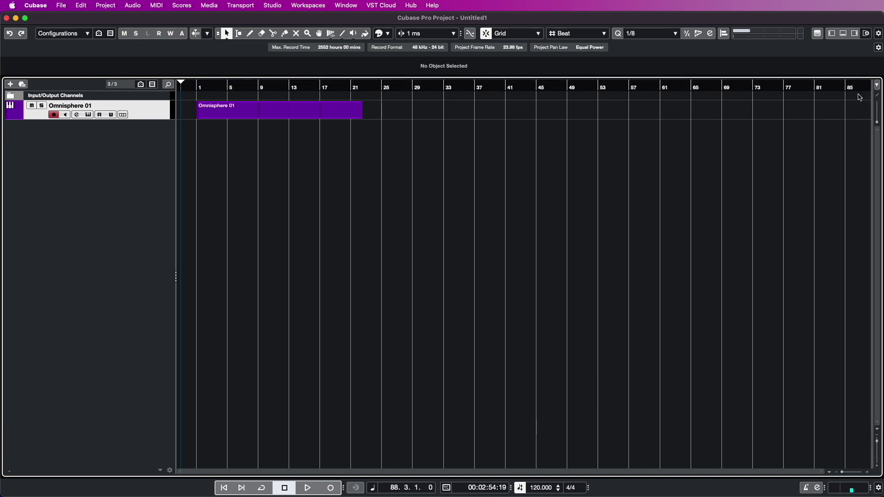
click(374, 491)
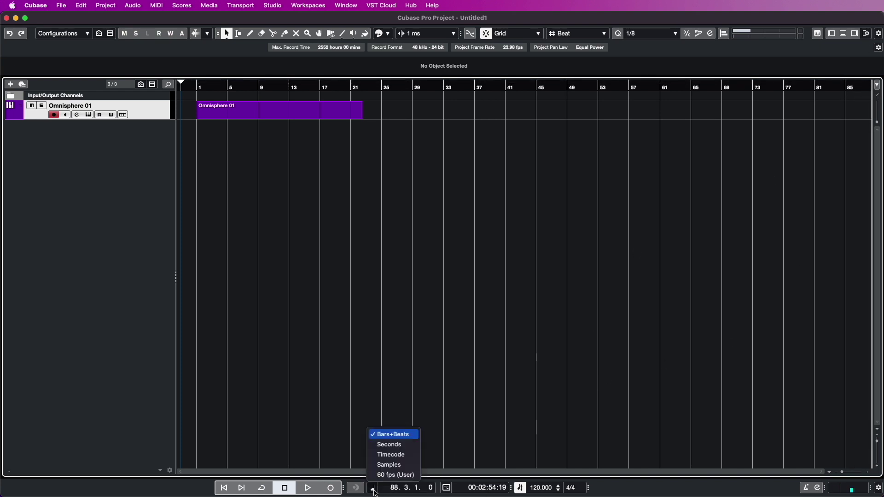
click(398, 455)
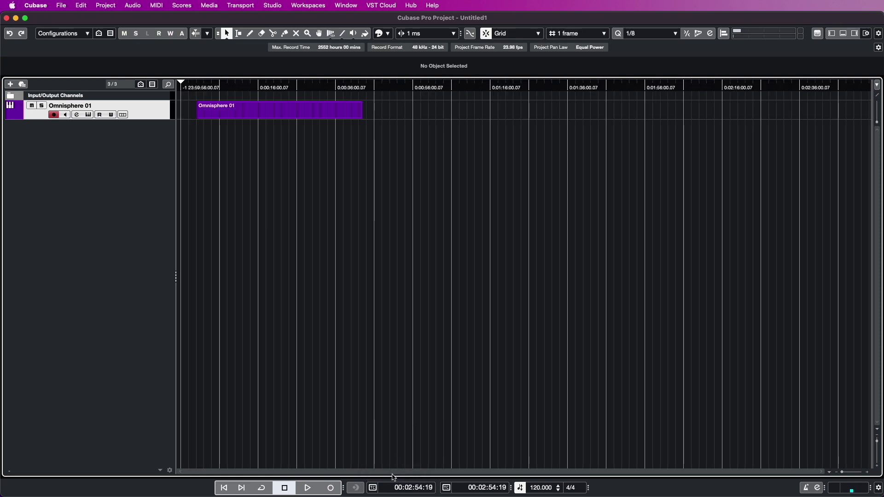
click(369, 490)
click(392, 430)
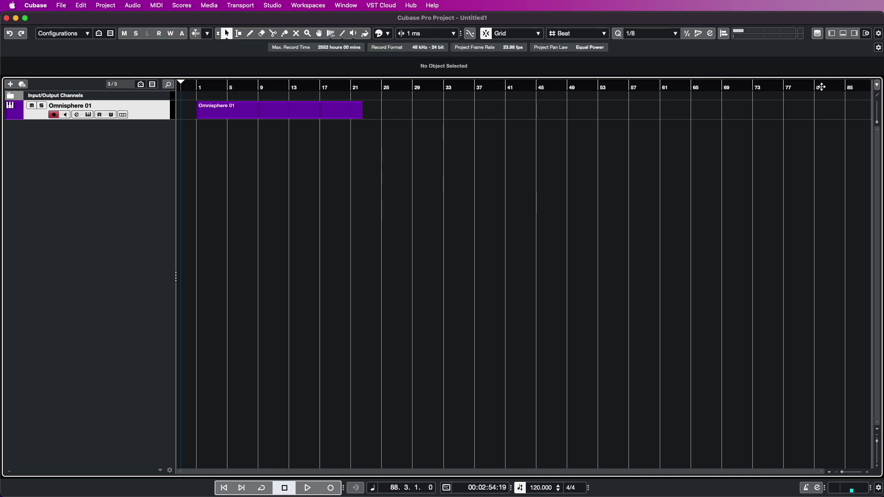
Show the Right Zone's Control Room inserts and open the SoundID Reference plugin
click(855, 37)
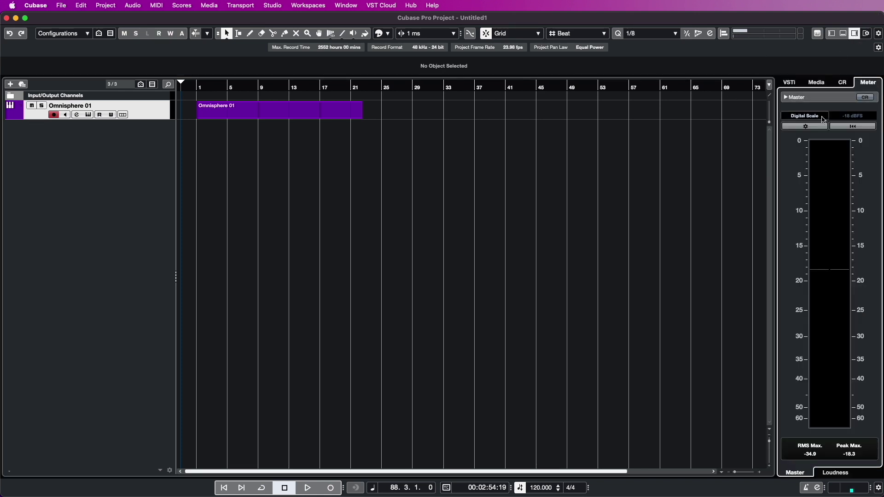
click(843, 83)
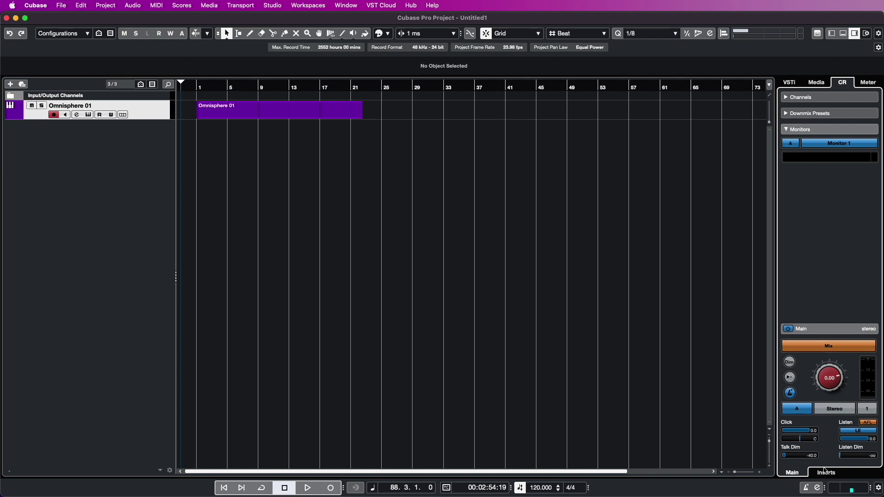
click(822, 473)
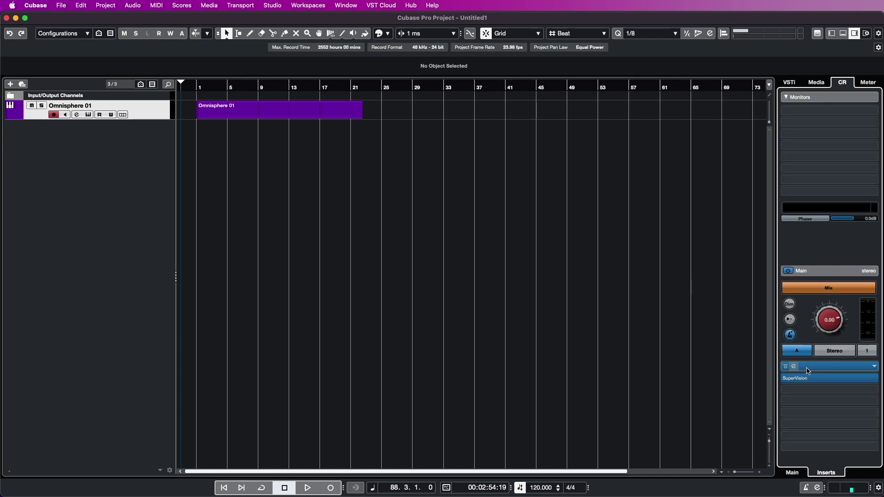
click(810, 366)
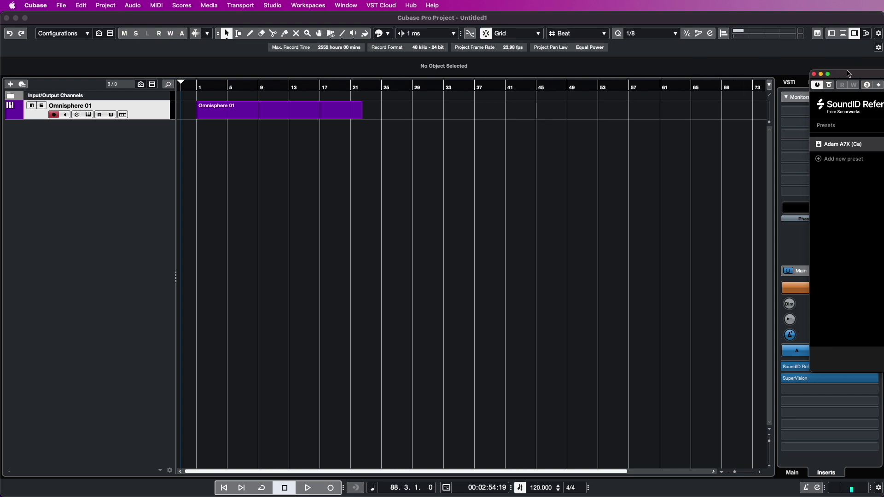
Move the SoundID Reference window fully on screen, centred over the project
drag(832, 75, 238, 63)
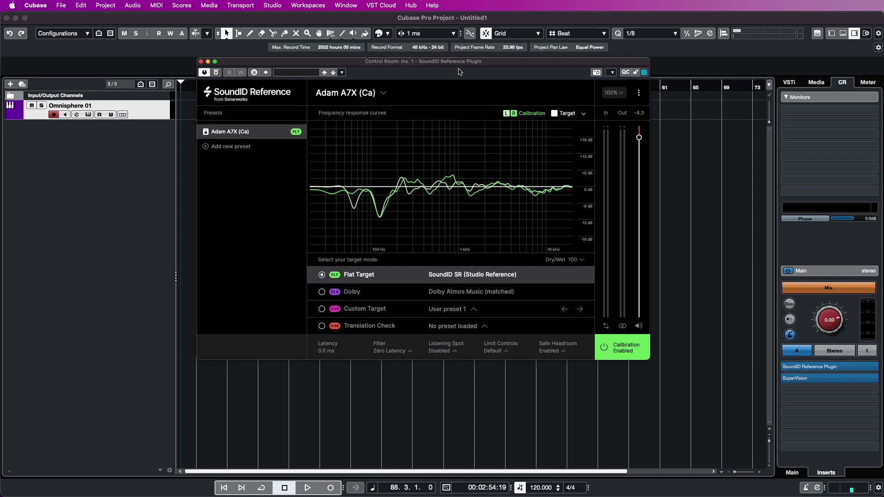
drag(455, 66, 531, 63)
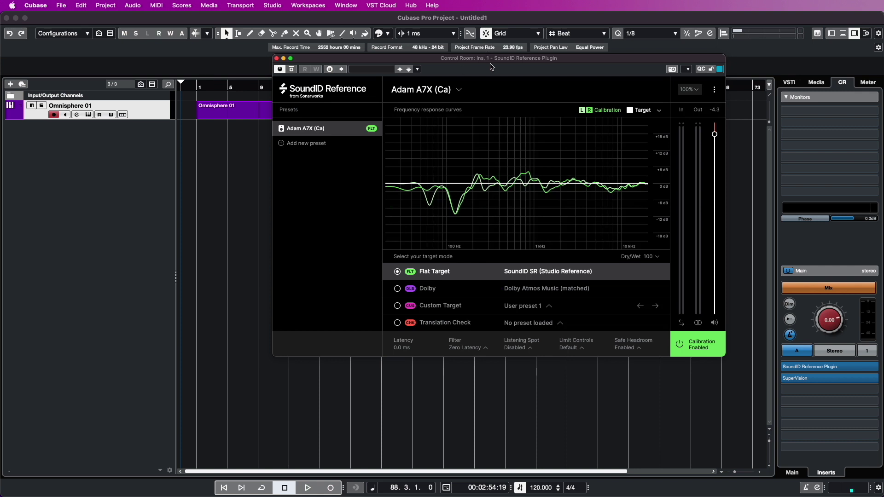
drag(461, 67, 411, 77)
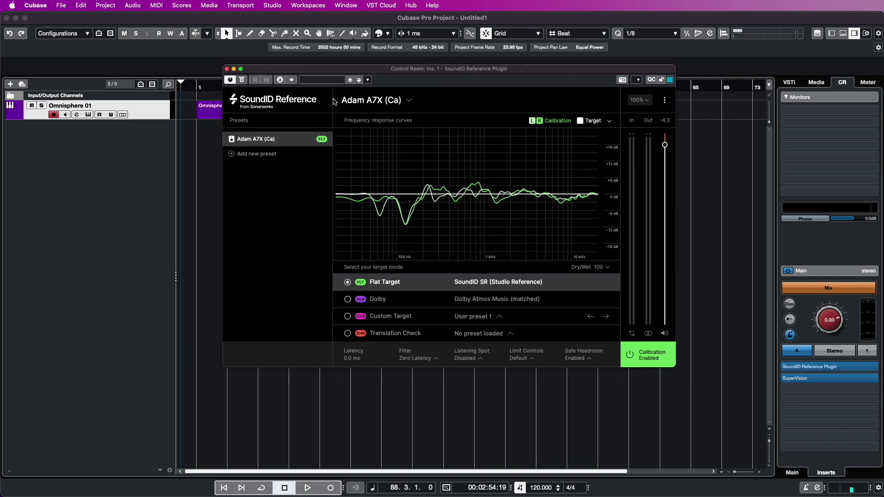
click(793, 378)
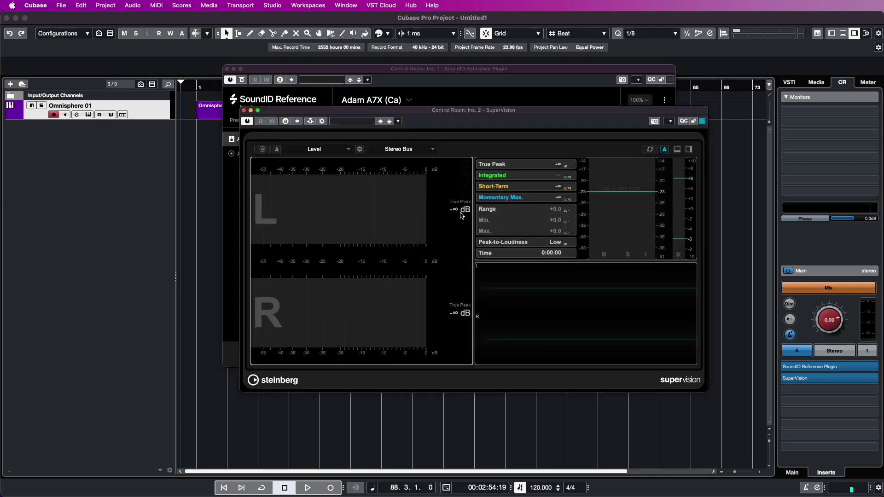
click(587, 214)
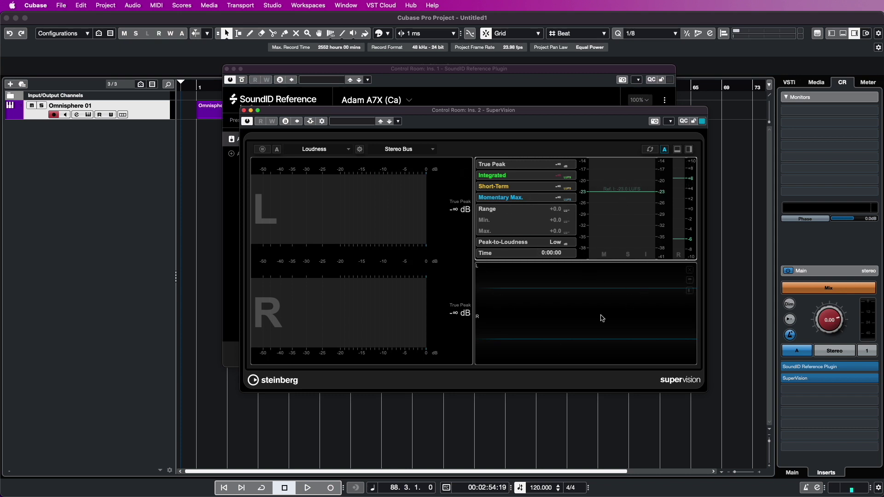
click(552, 346)
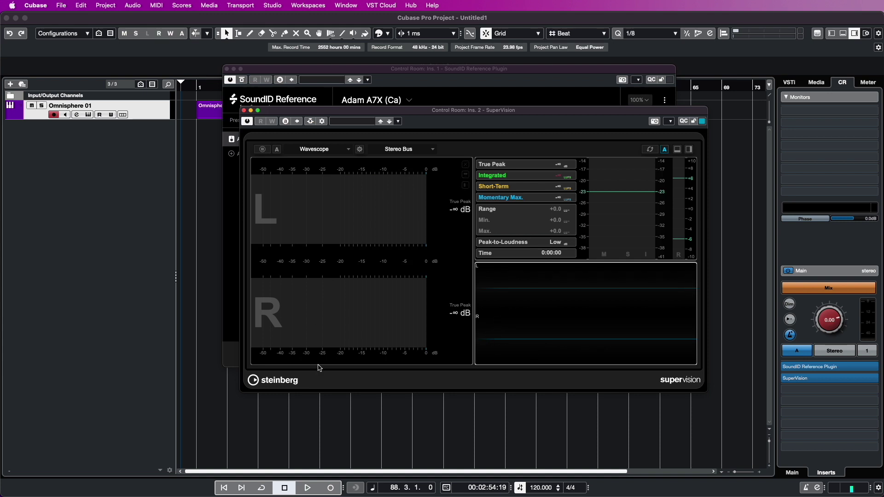
click(348, 241)
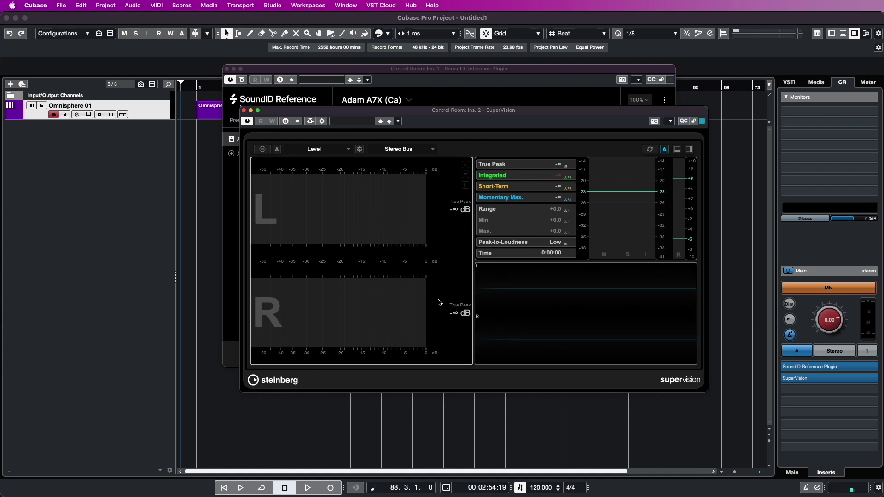
click(536, 311)
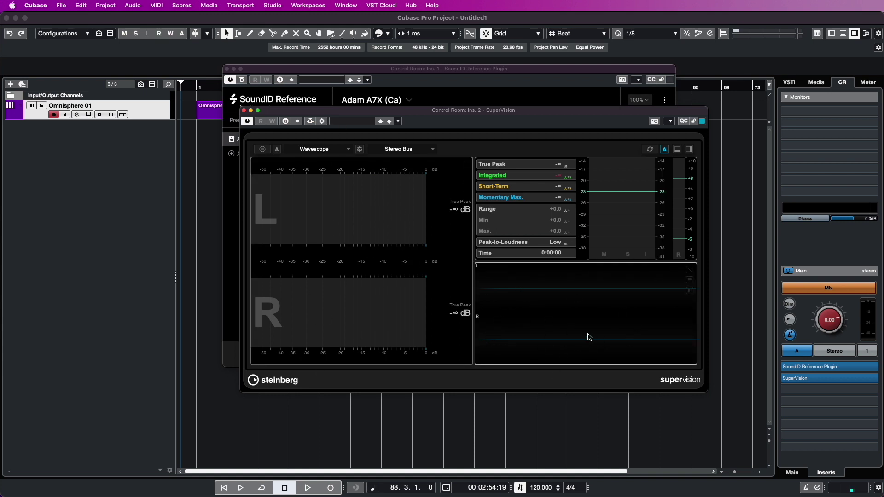
click(244, 111)
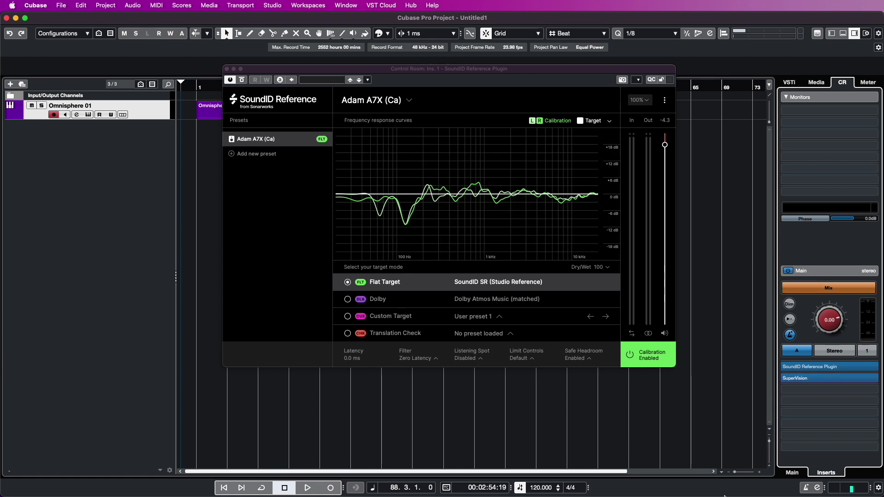
Minimize SoundID Reference from the MixConsole, expand its INSERTS rack, and return to the project
drag(381, 69, 572, 86)
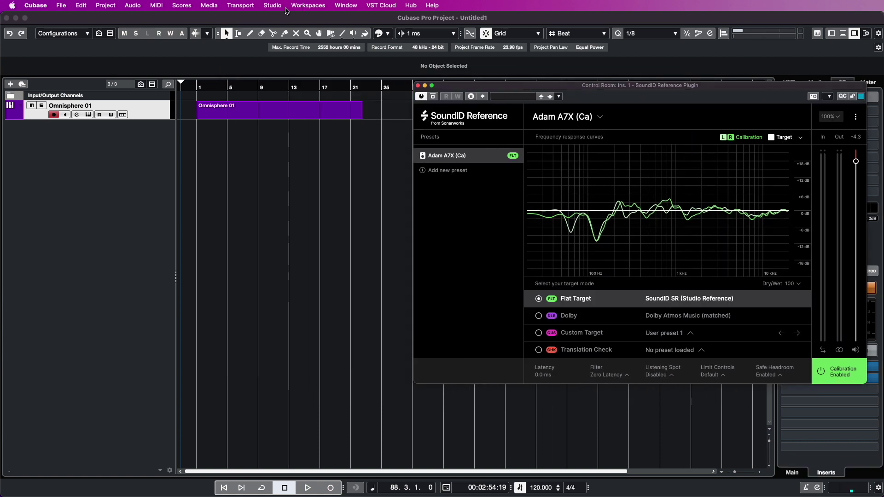
key(F3)
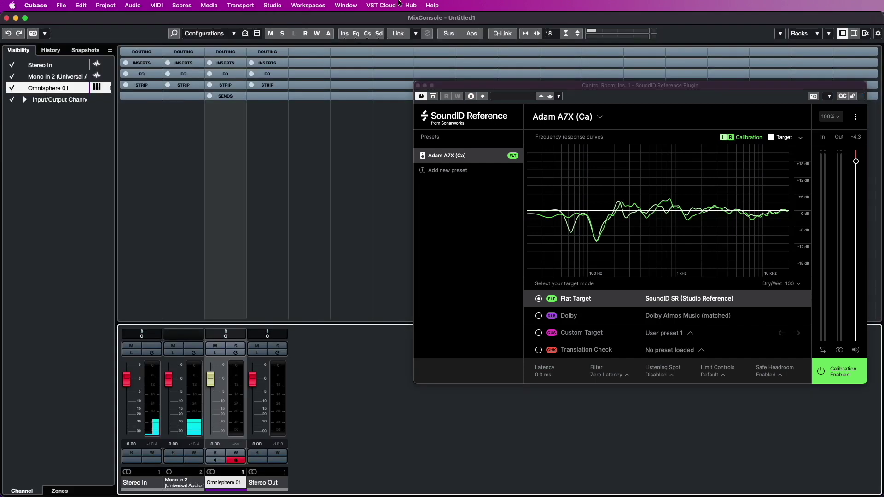
click(425, 85)
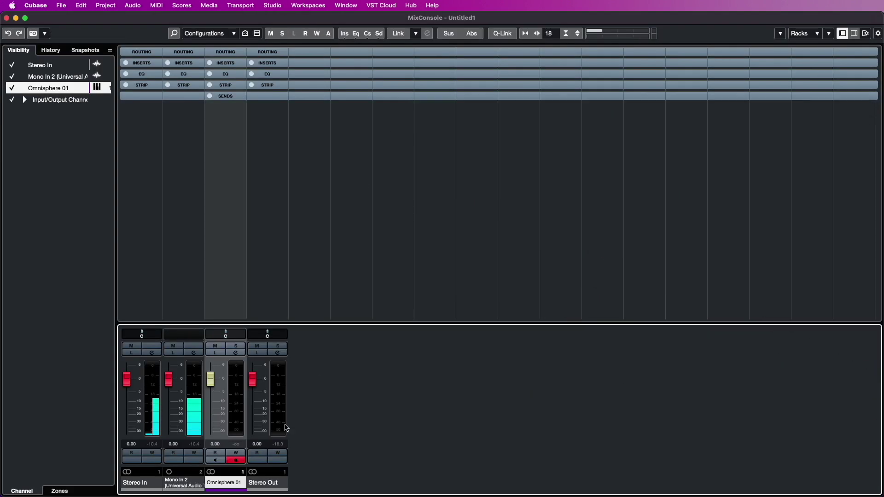
click(270, 62)
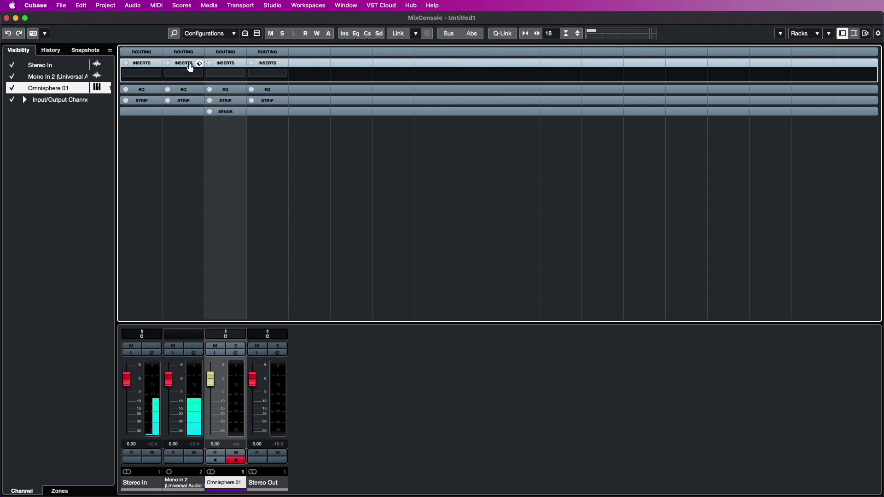
key(F3)
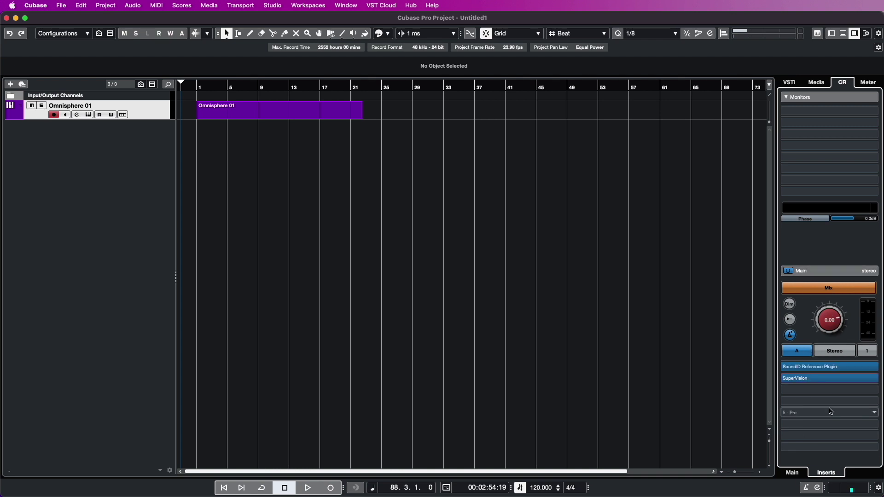
click(796, 478)
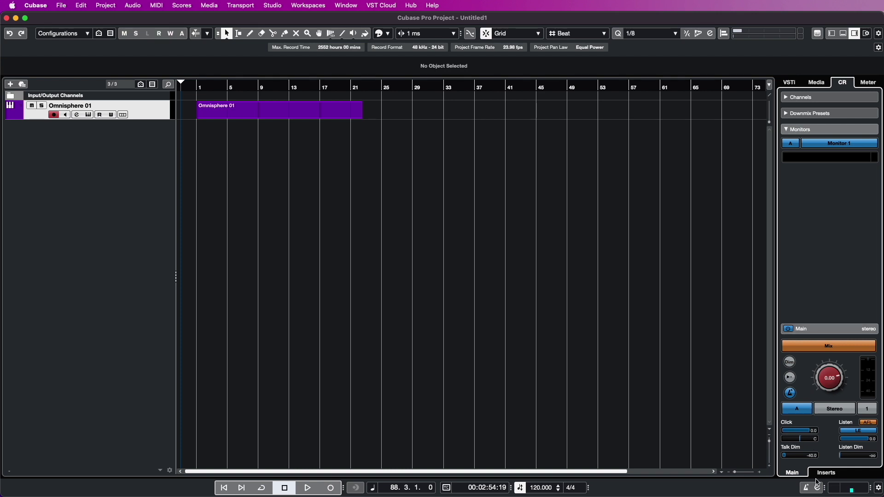
click(824, 473)
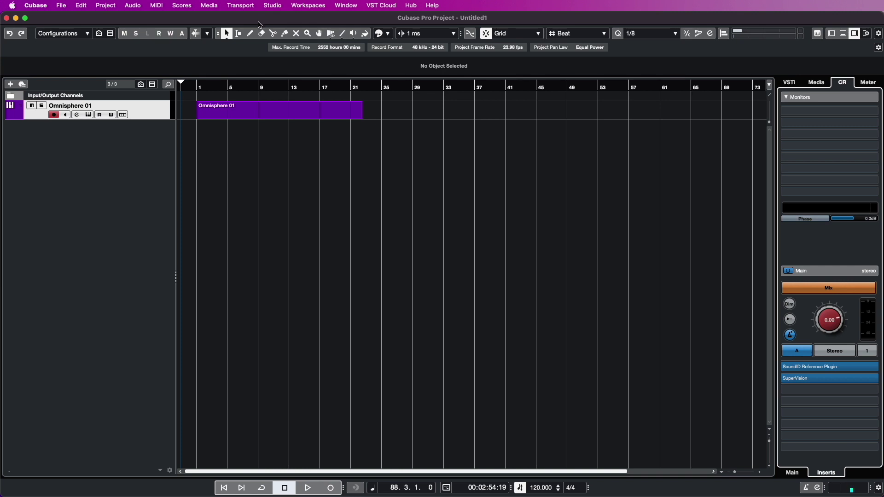
Set the Universal Audio Thunderbolt buffer size to 256 samples via Studio Setup's Control Panel
click(271, 3)
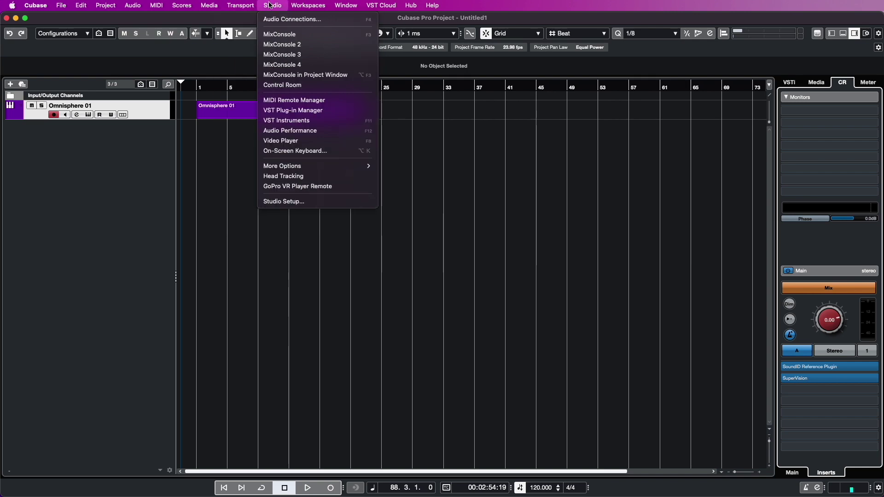
click(284, 205)
drag(592, 207, 482, 81)
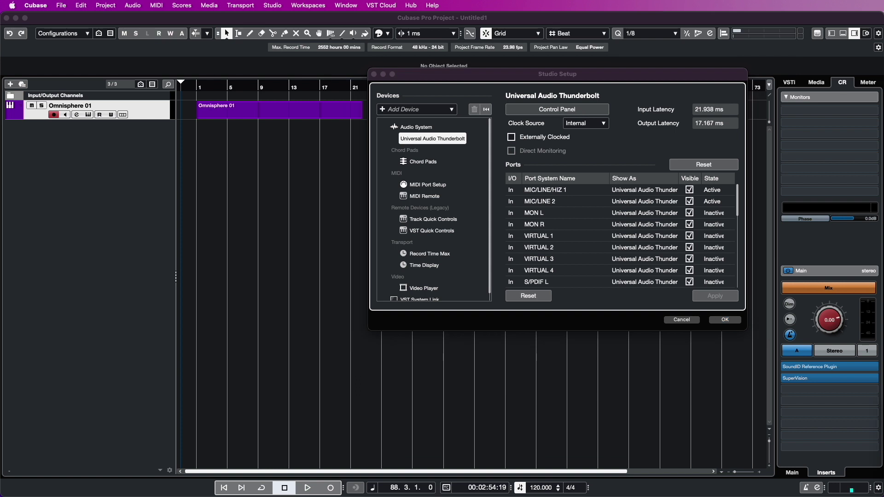
click(557, 109)
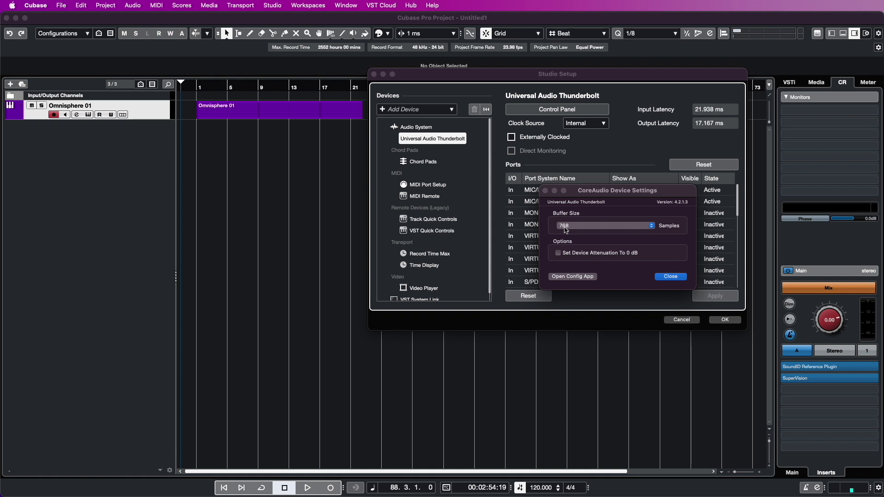
click(566, 229)
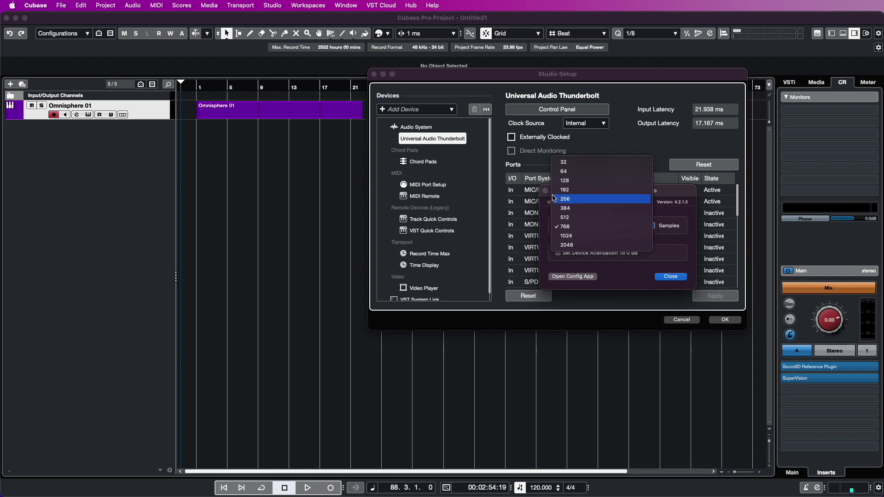
click(585, 201)
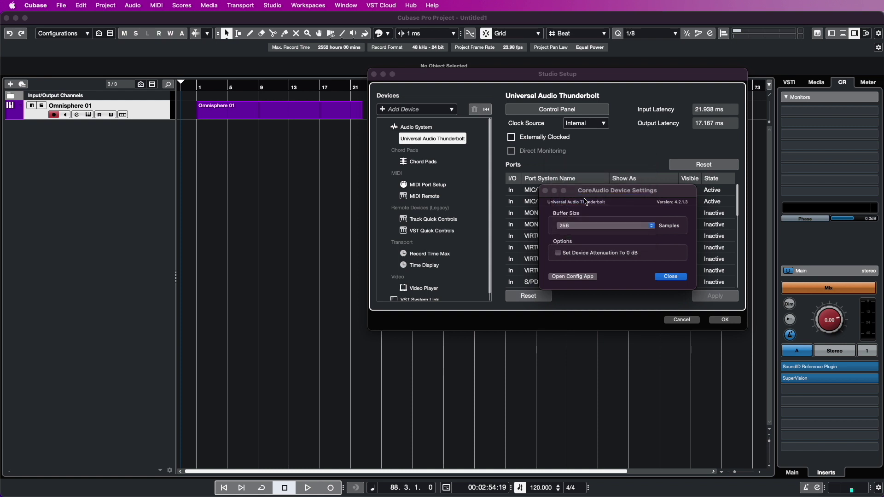
drag(592, 191, 593, 146)
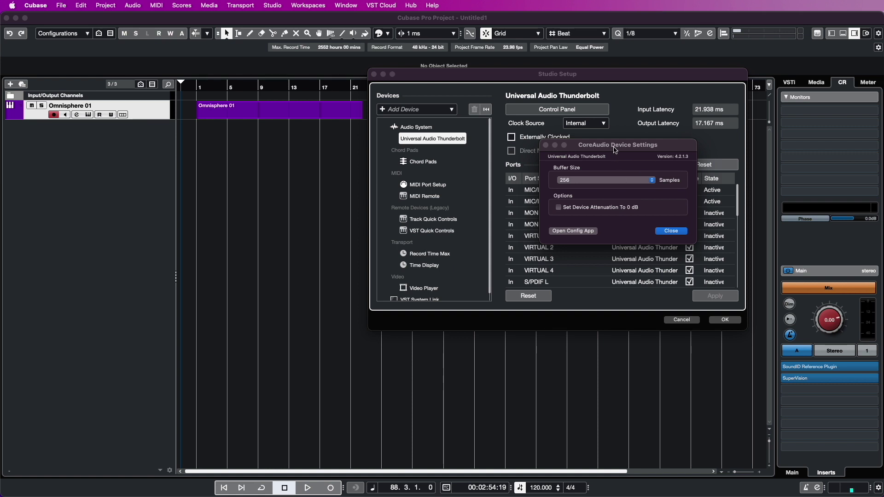
Switch the Universal Audio buffer size back to 768 samples
drag(616, 151, 652, 141)
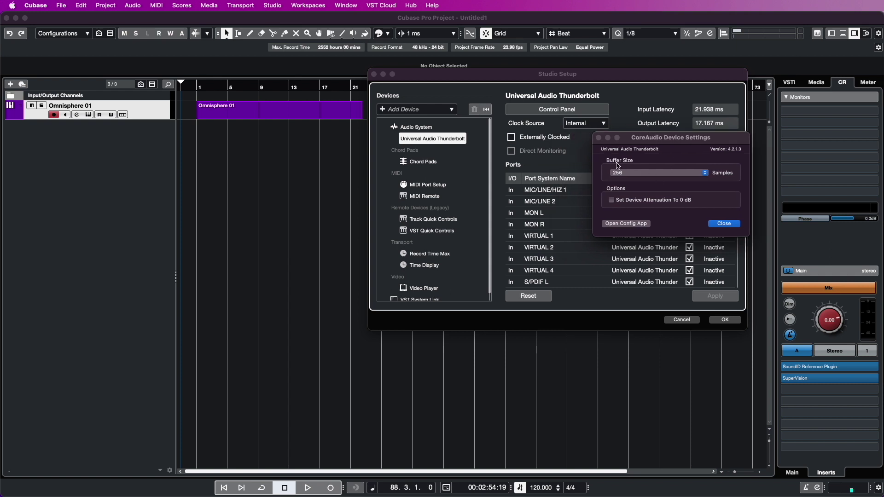
click(624, 175)
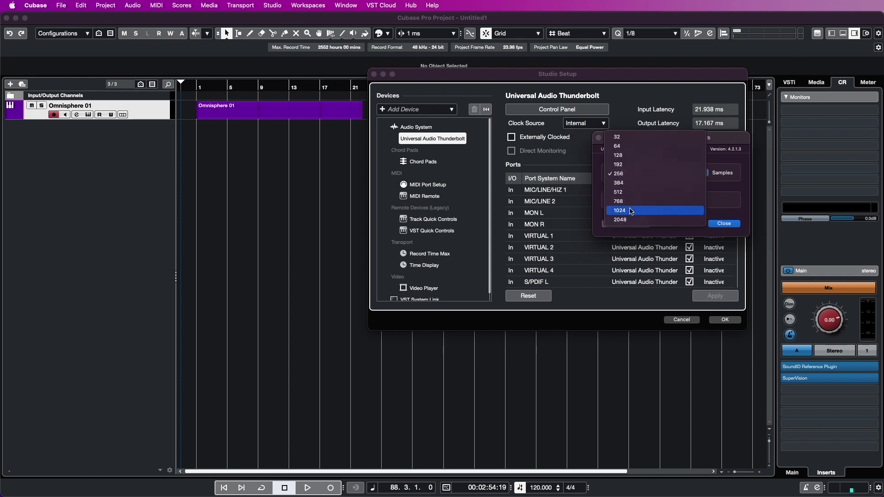
click(623, 201)
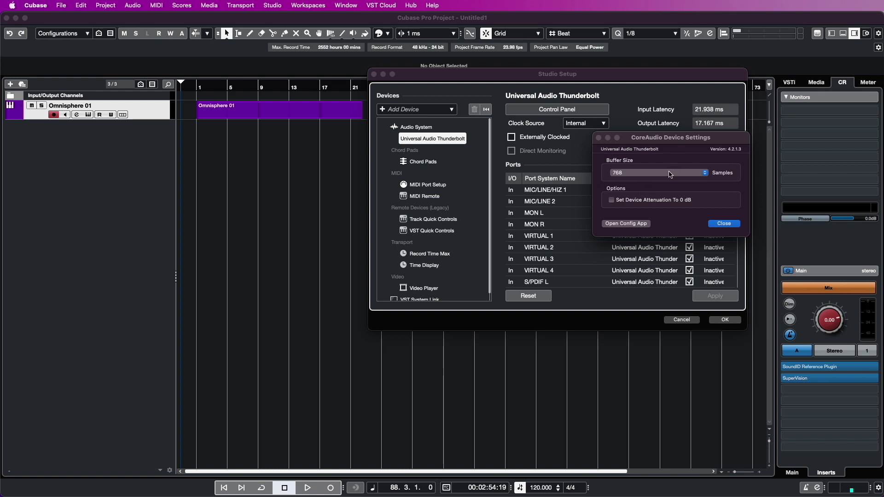
click(631, 177)
click(735, 160)
Pick a new buffer size, close the interface settings, and close Studio Setup
drag(638, 141, 587, 150)
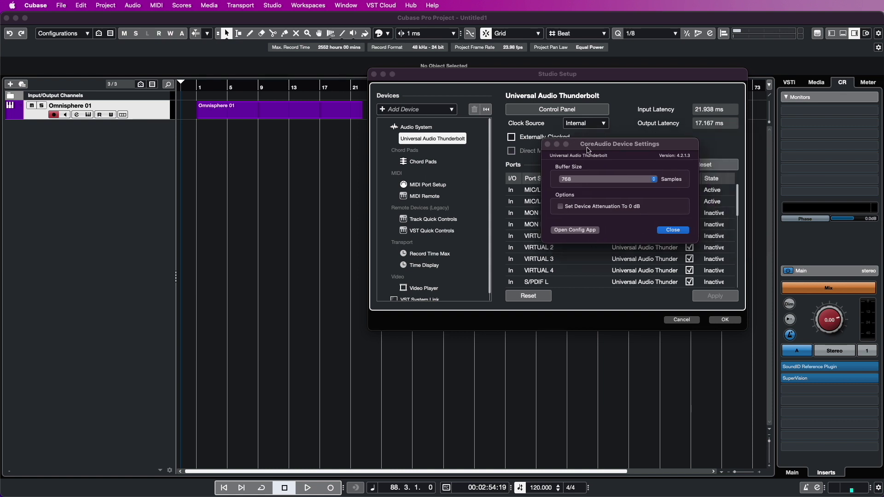
click(574, 179)
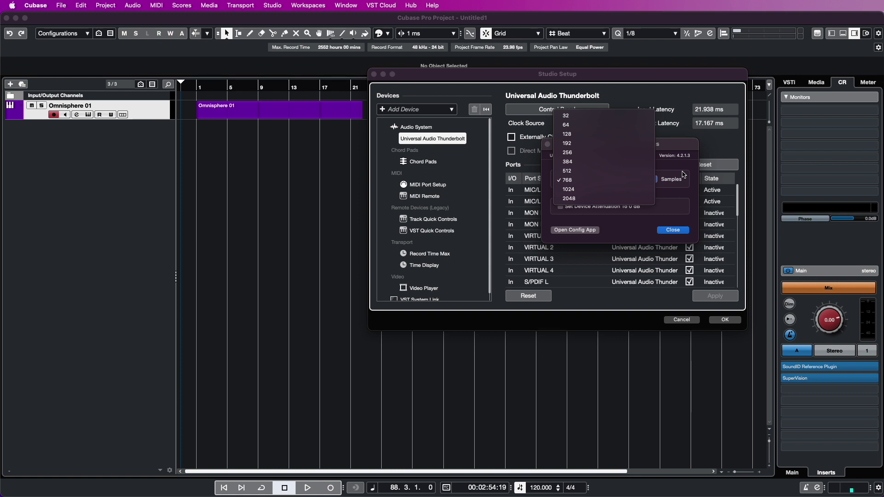
click(624, 189)
click(673, 230)
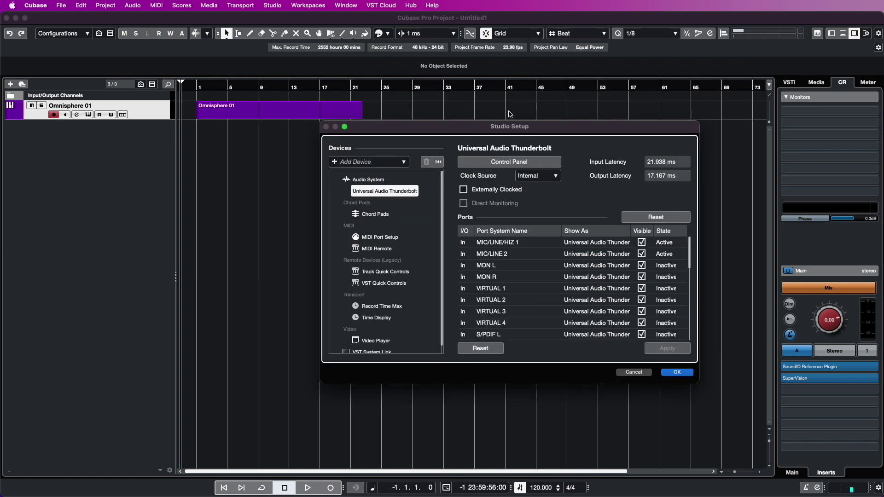
drag(512, 127, 574, 127)
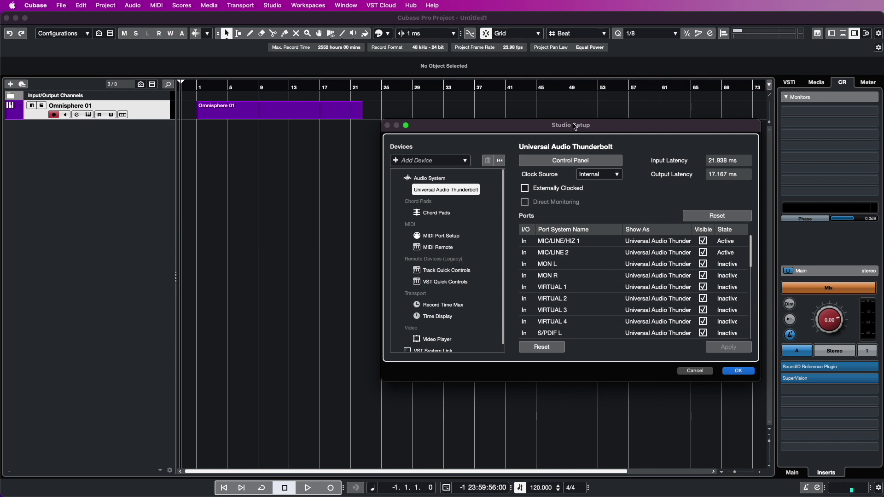
key(Escape)
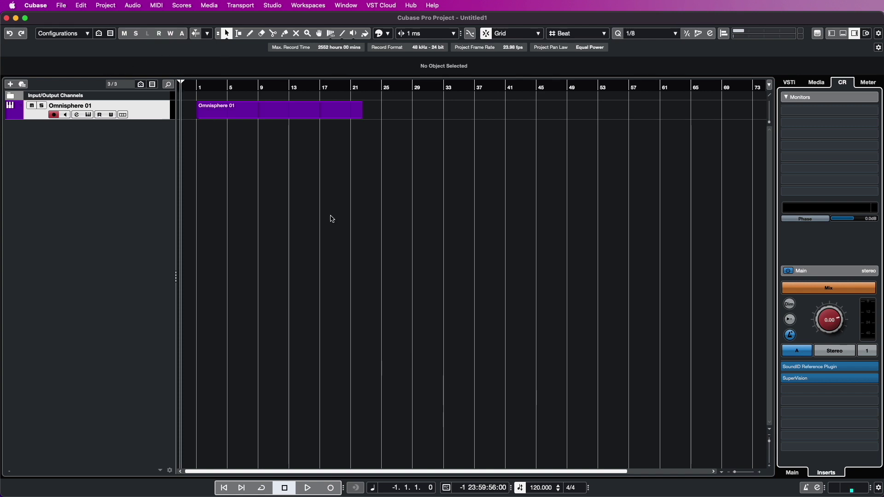
Zoom in on the timeline start and place the playback position at bar 1
key(h)
key(h)
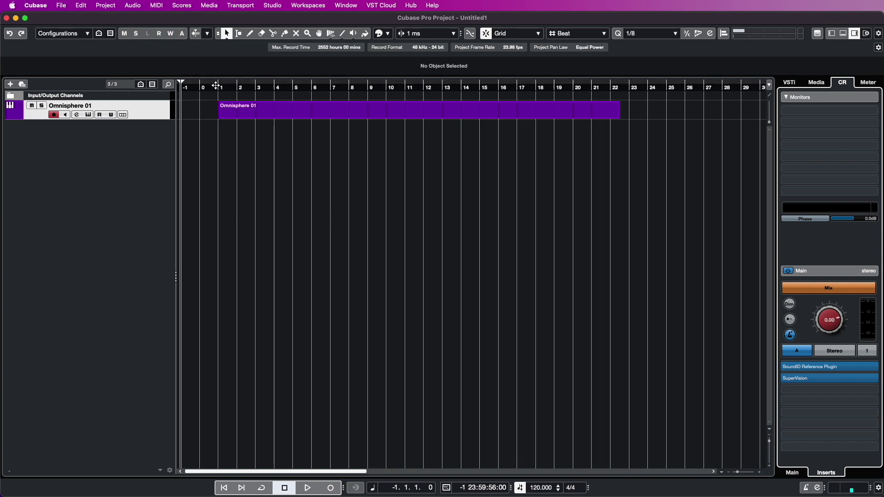
click(220, 87)
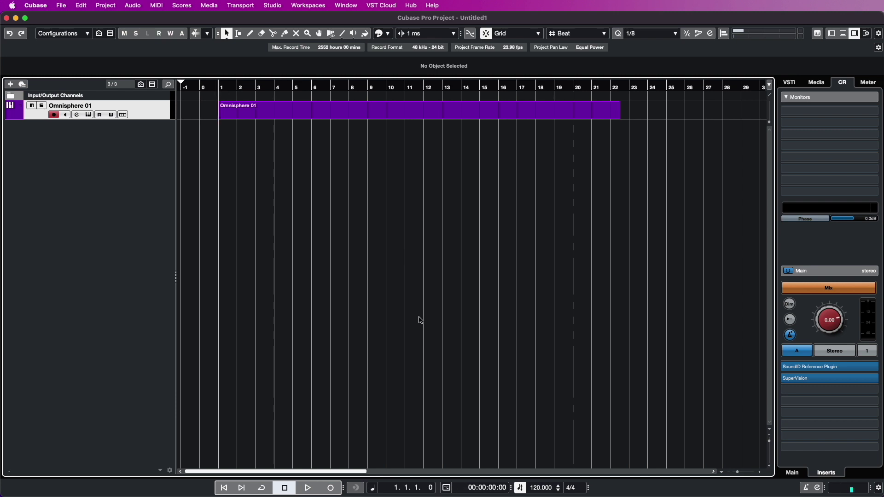
click(199, 90)
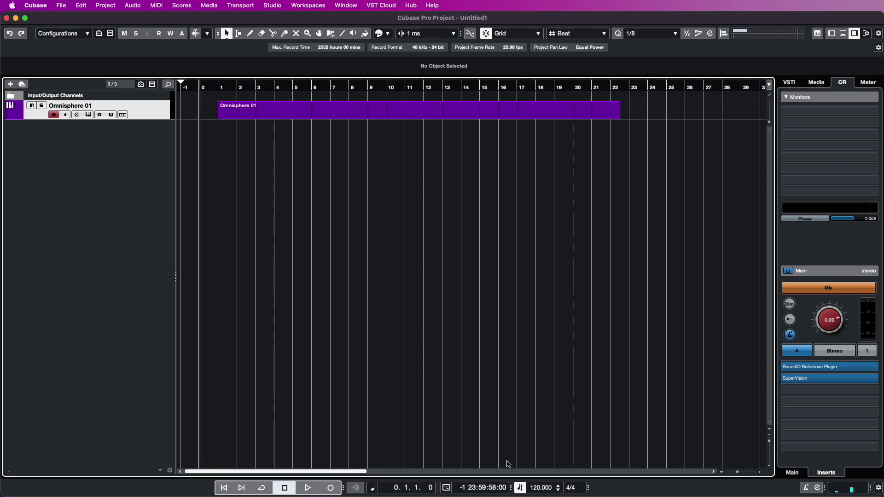
click(241, 87)
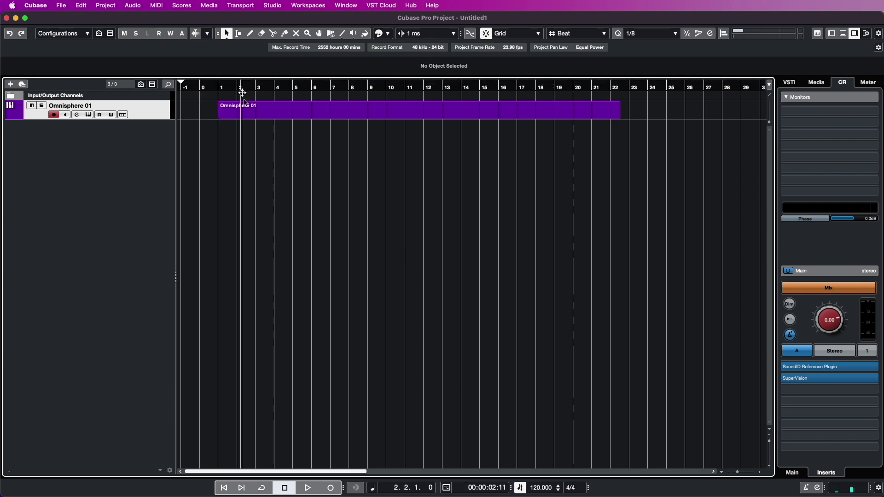
click(219, 89)
Set the timecode at the cursor to 00:00:02:00 without keeping events at timecode positions
click(105, 5)
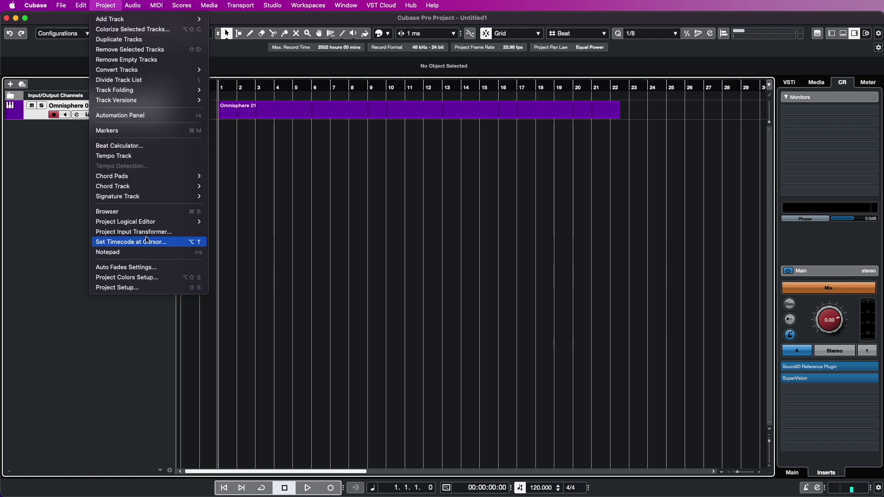
click(122, 242)
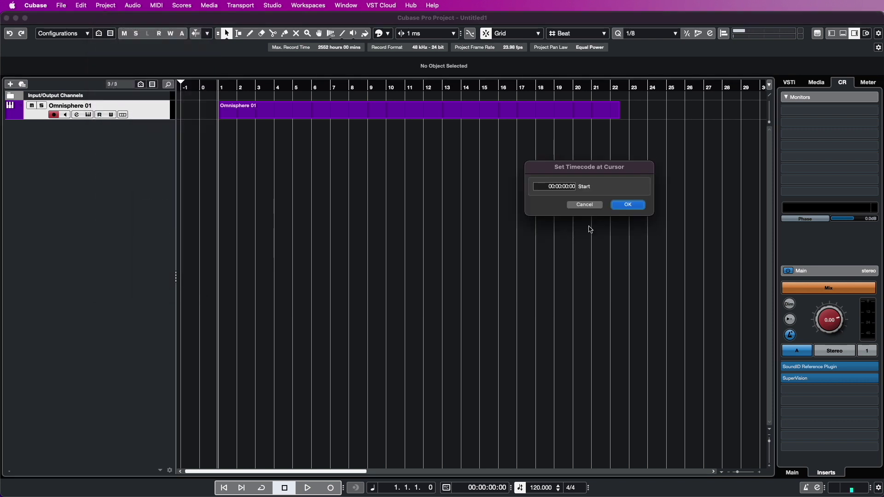
click(568, 188)
text(2)
click(630, 204)
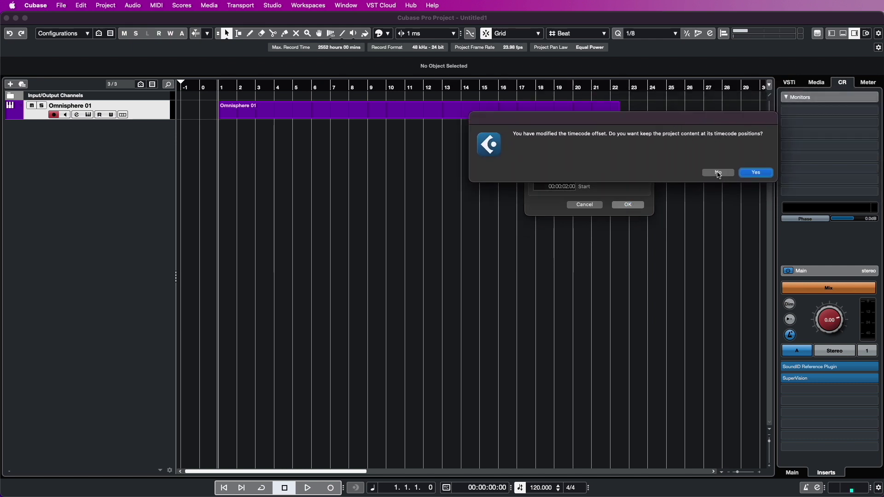
click(717, 172)
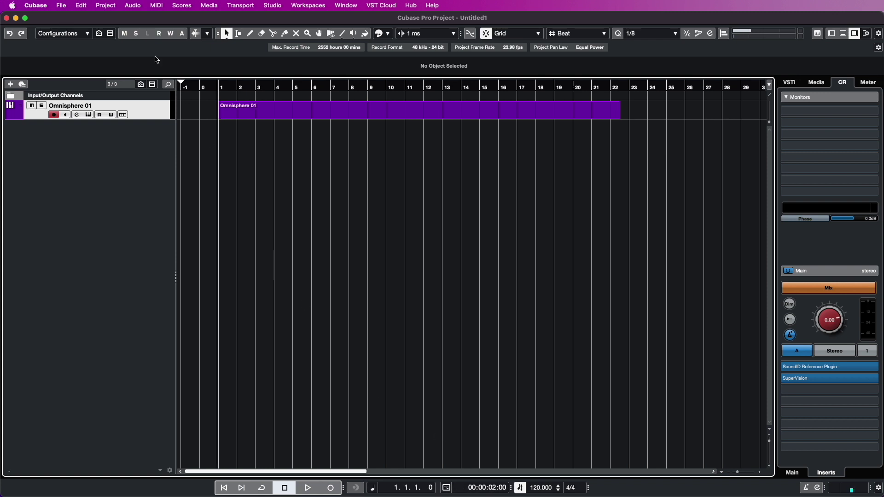
click(104, 6)
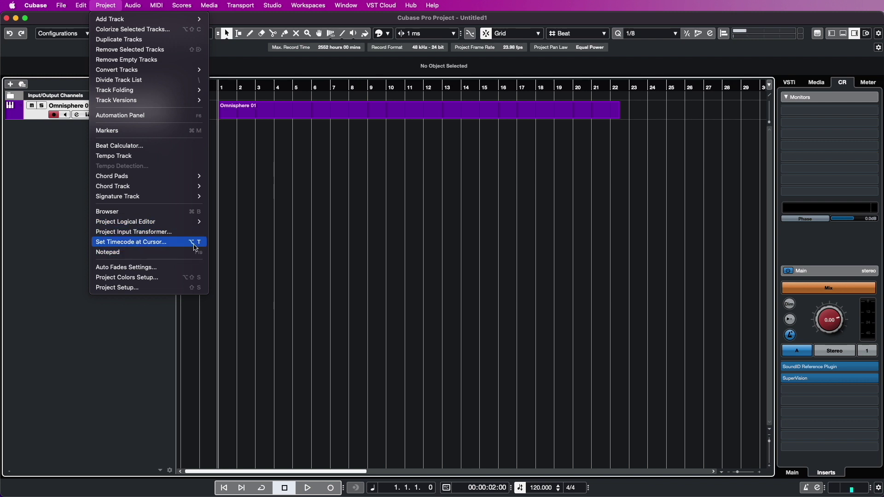
click(218, 240)
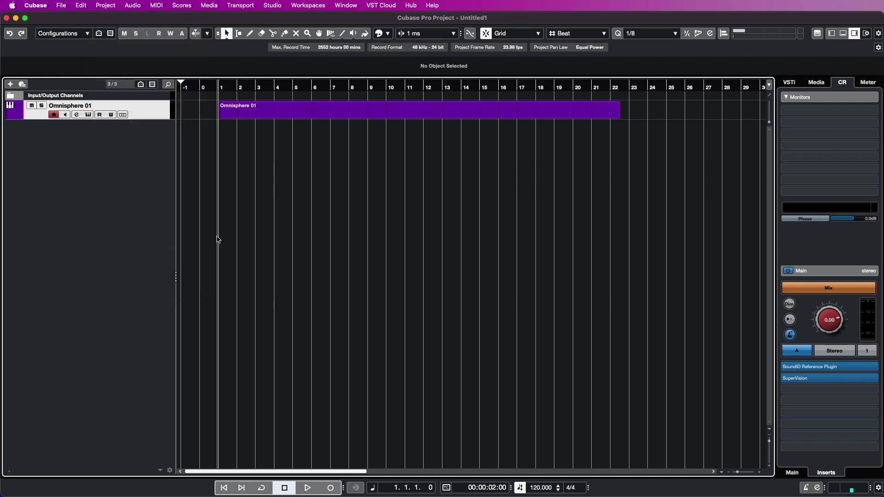
click(84, 7)
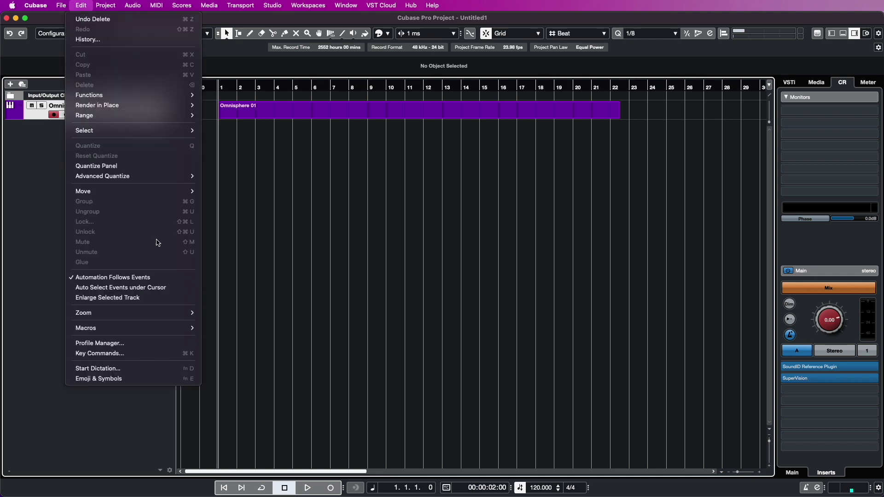
click(87, 353)
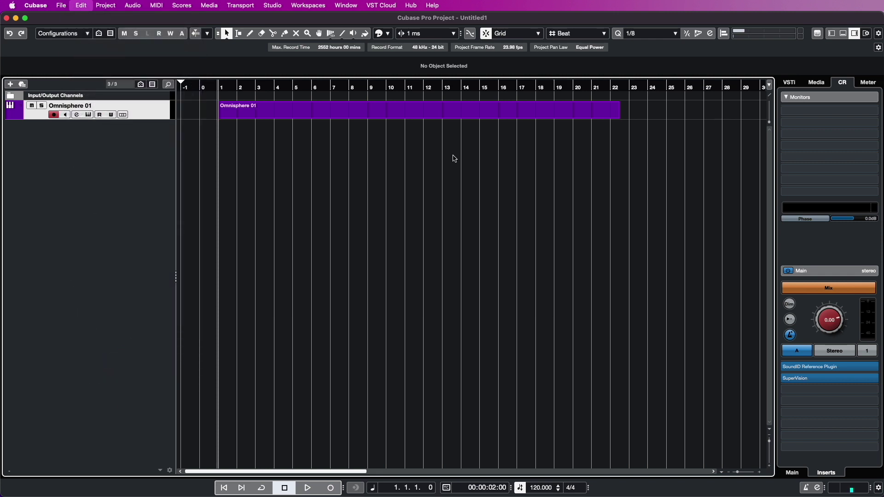
drag(796, 71, 393, 70)
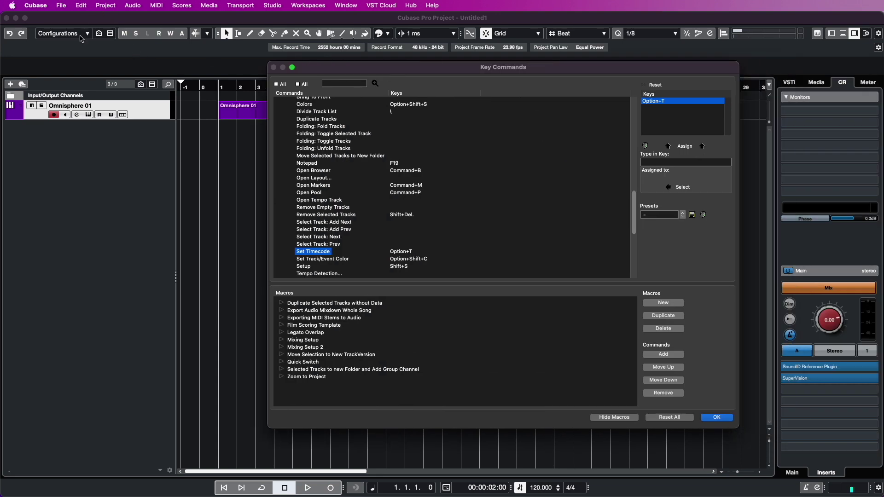
scroll(434, 173, up, 15)
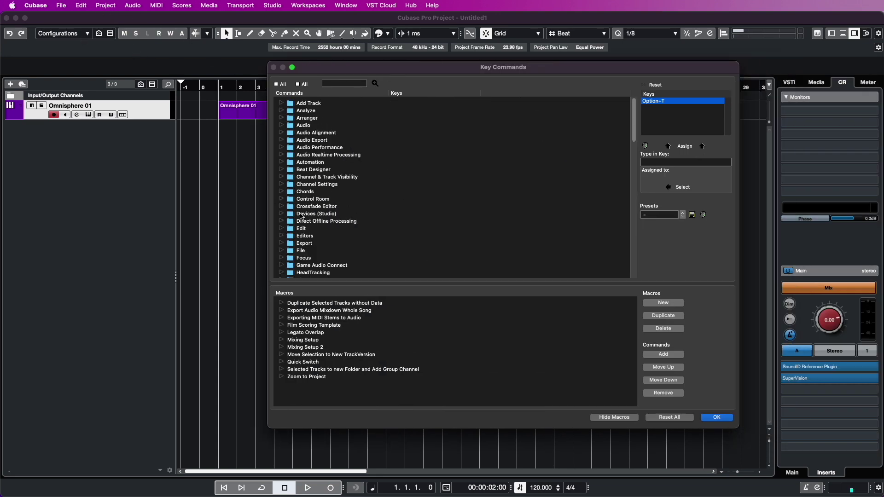
scroll(290, 260, down, 15)
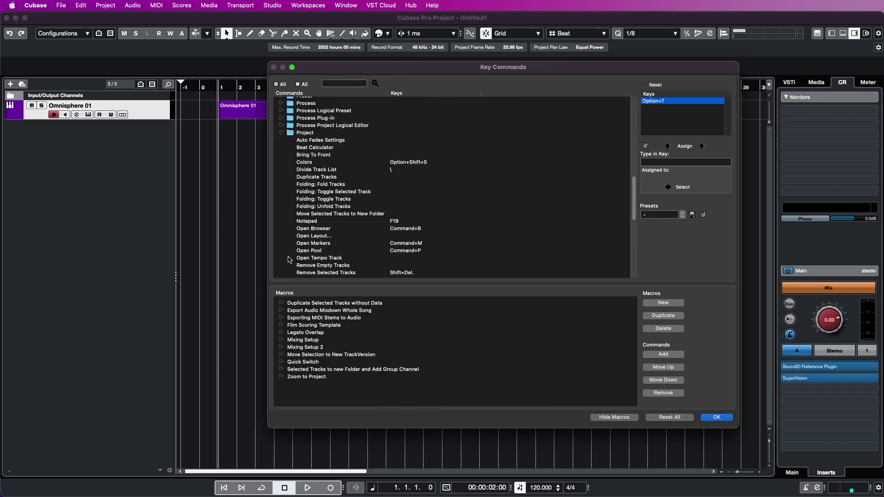
click(281, 132)
click(281, 133)
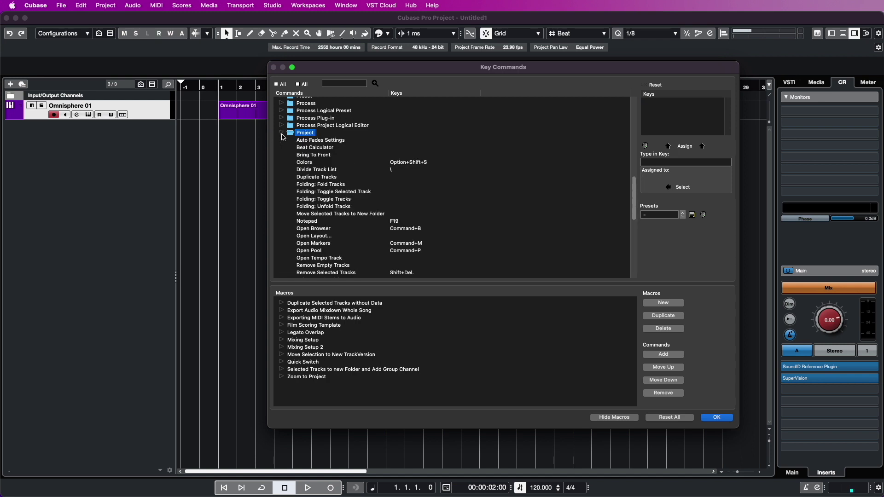
scroll(337, 192, down, 7)
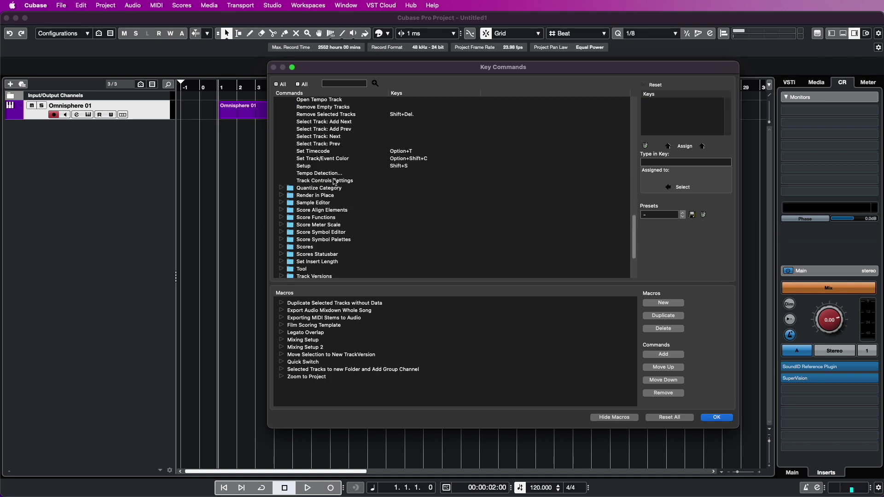
click(314, 152)
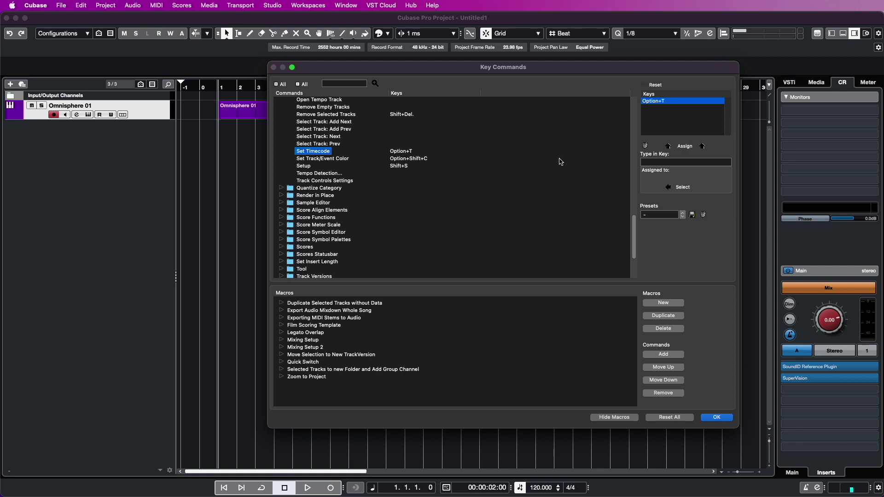
click(662, 163)
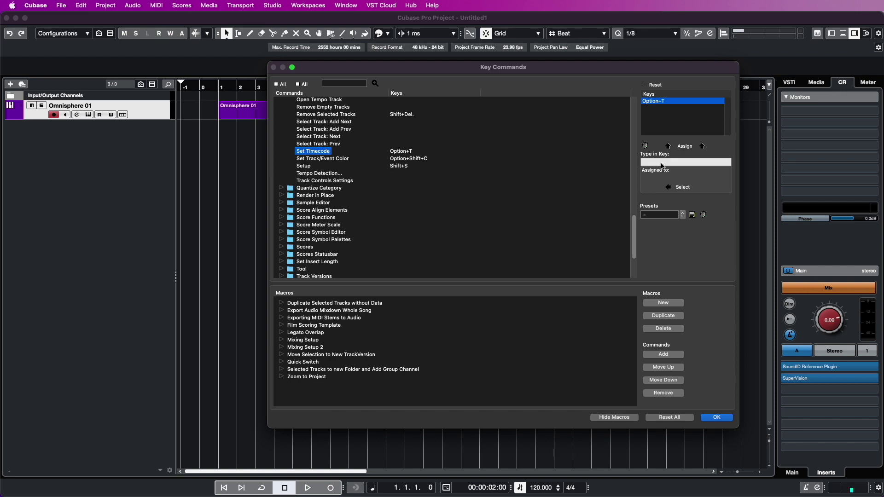
key(alt+t)
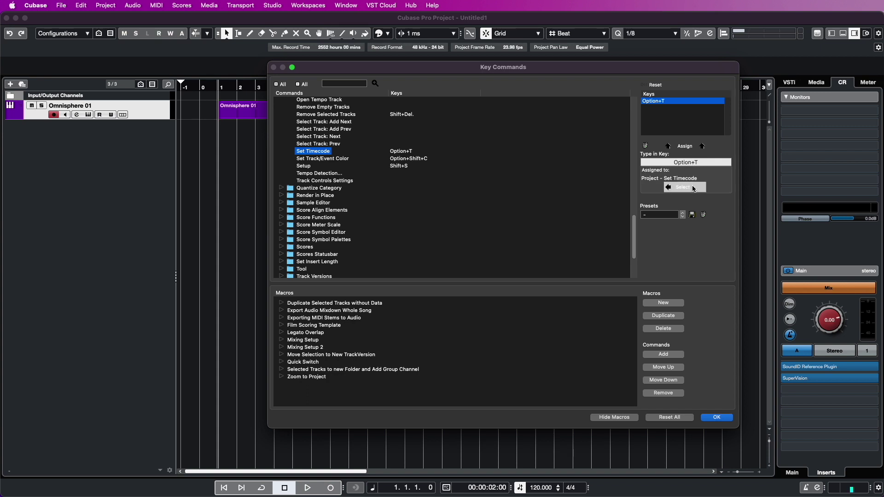
Close Key Commands, then use Shift+T to reset bar 1's timecode to 00:00:00:00
click(728, 418)
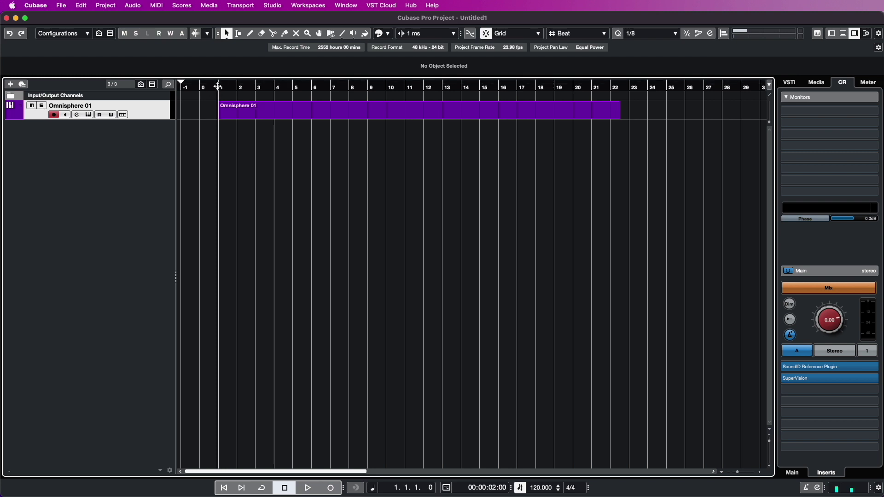
key(shift+t)
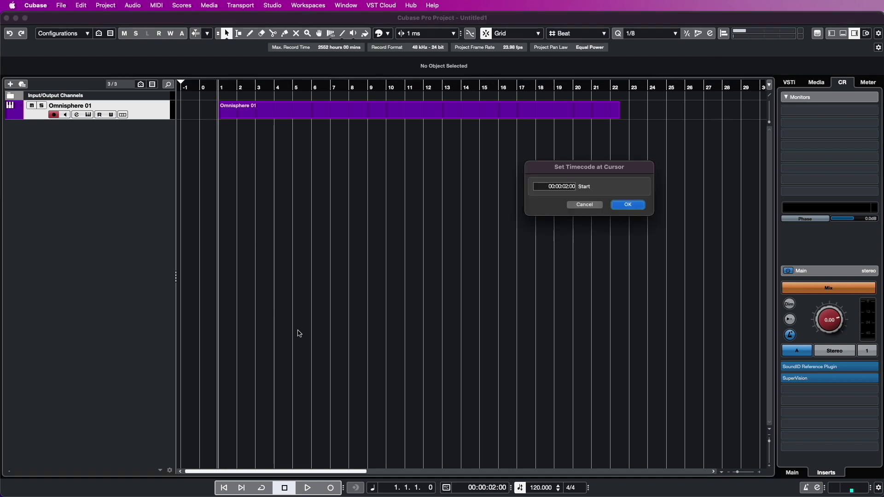
click(566, 187)
text(00)
click(637, 206)
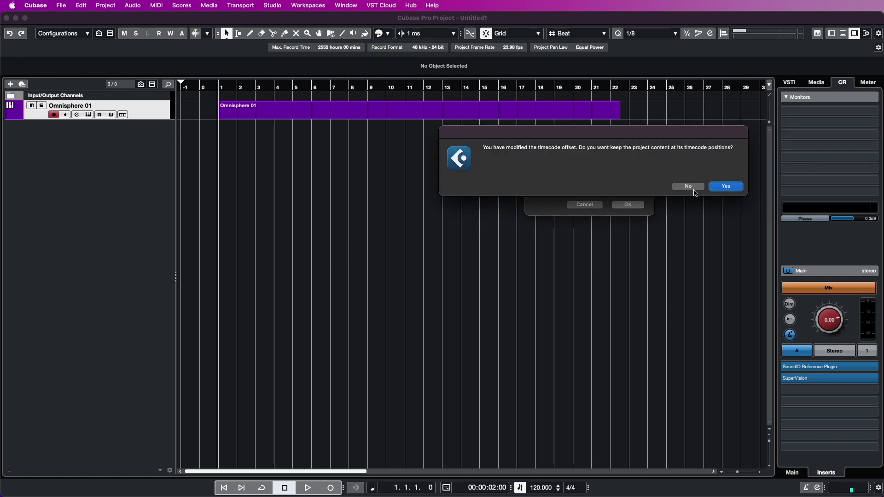
click(691, 187)
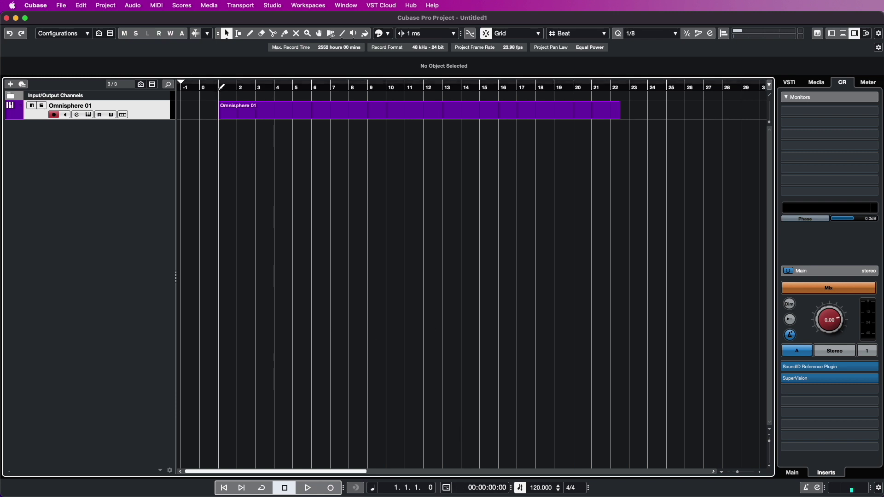
Zoom out, move the playback position to bar 62, and centre the Studio Setup window
drag(222, 87, 537, 86)
key(g)
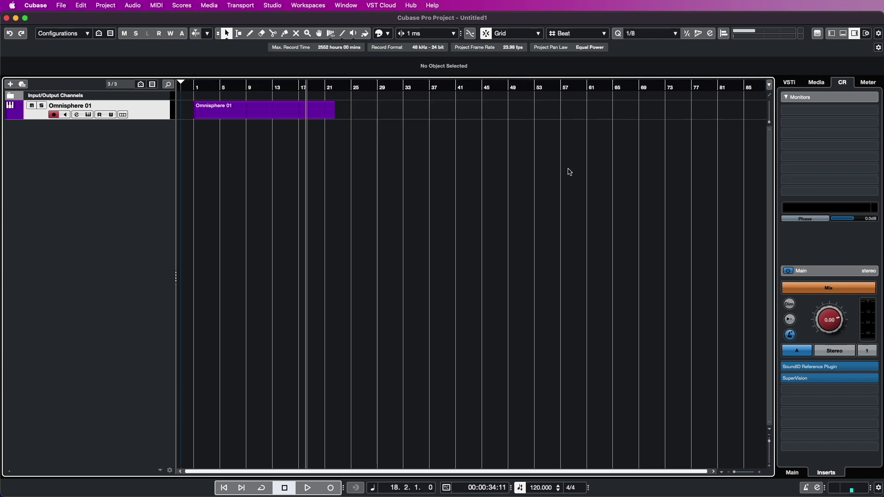
click(614, 85)
drag(616, 86, 587, 91)
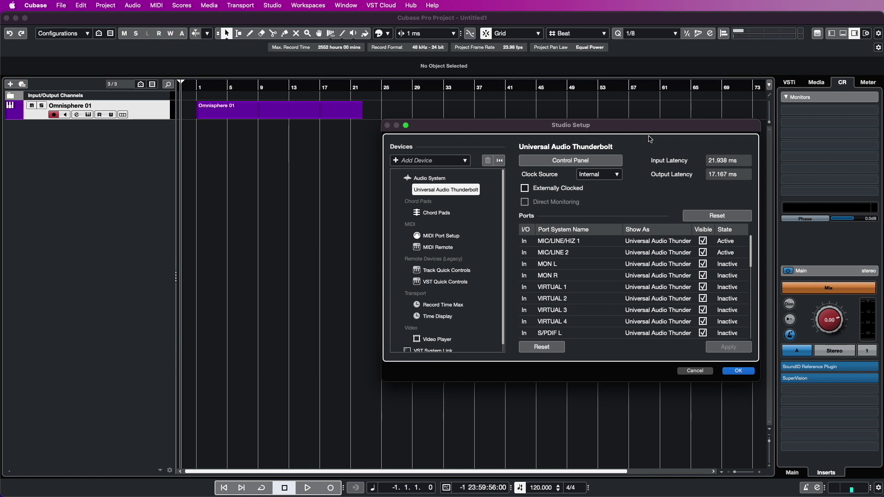
drag(630, 127, 569, 138)
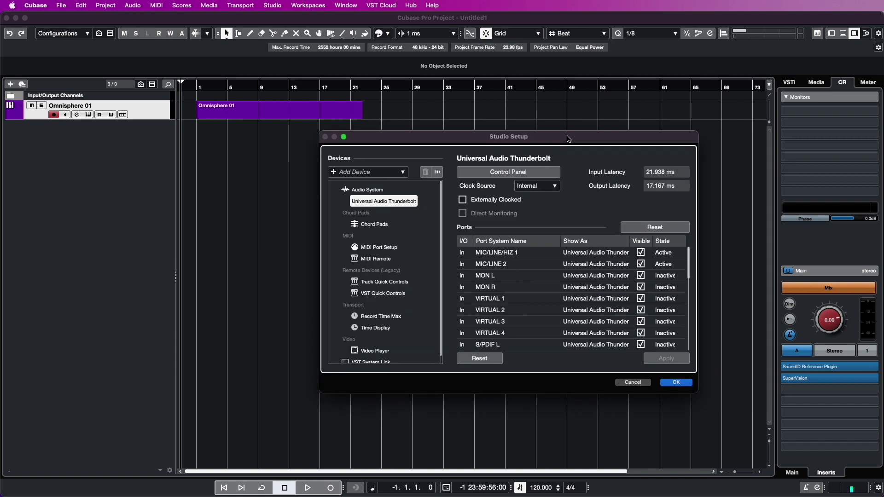